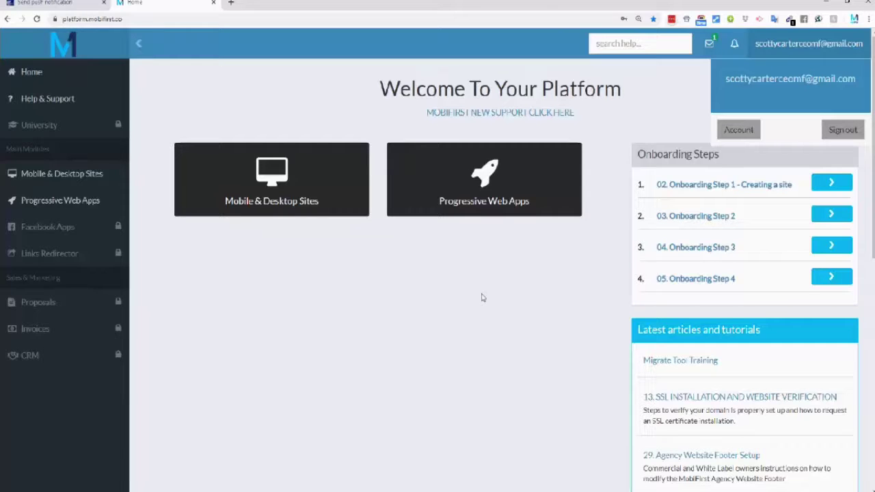
Step: Check the new messages notification, open the Mobile & Desktop Sites module and dismiss its onboarding tutorial
click(710, 45)
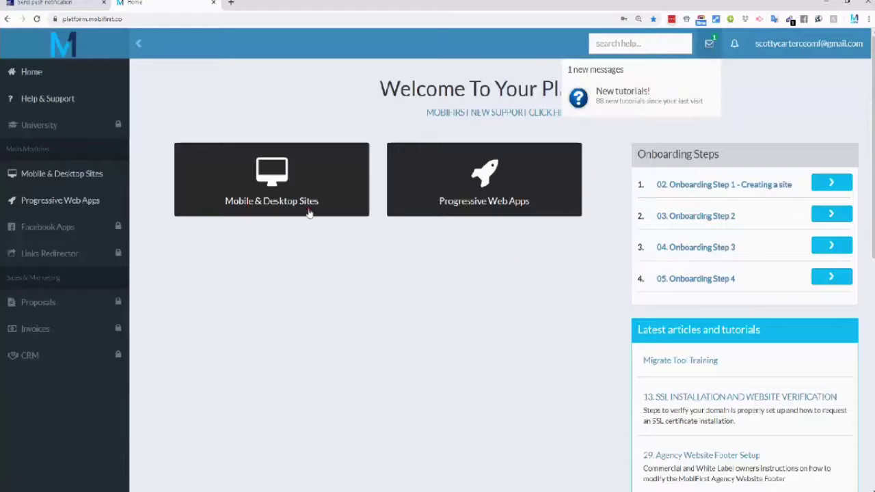
click(278, 181)
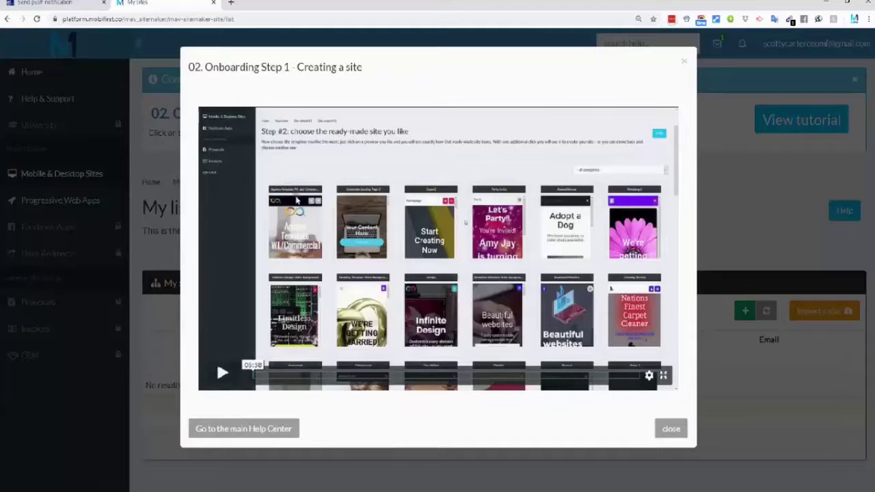
click(677, 431)
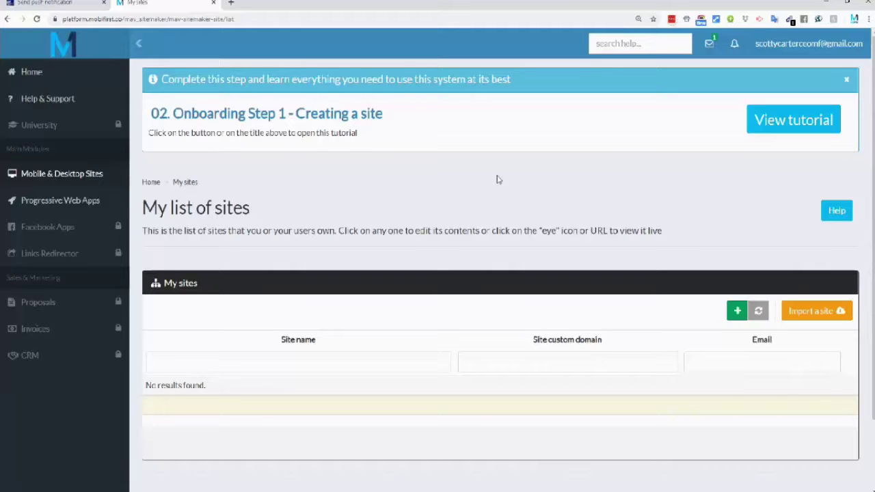
Step: Start a new site with the ready-made template wizard and dismiss the Onboarding Step 2 tutorial
click(736, 311)
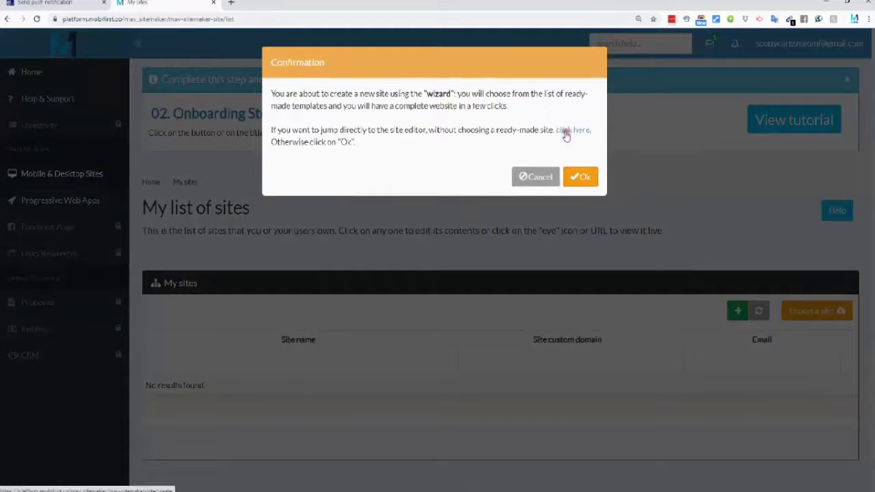
click(578, 178)
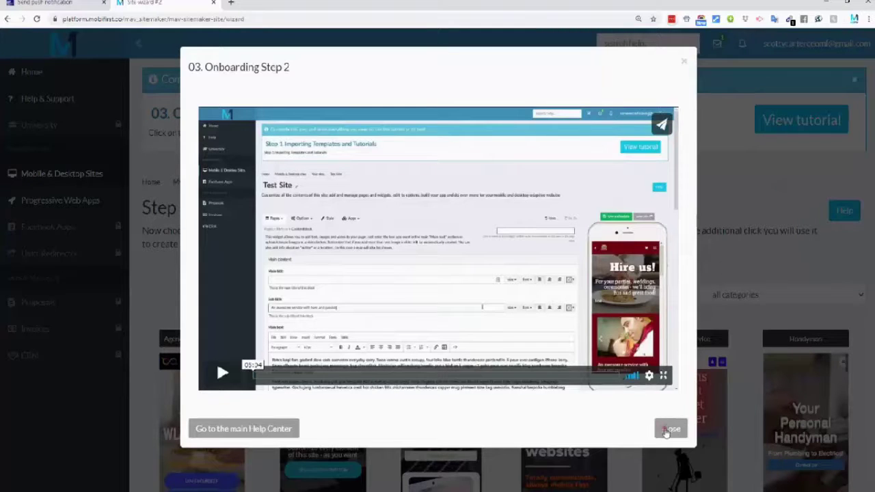
click(670, 429)
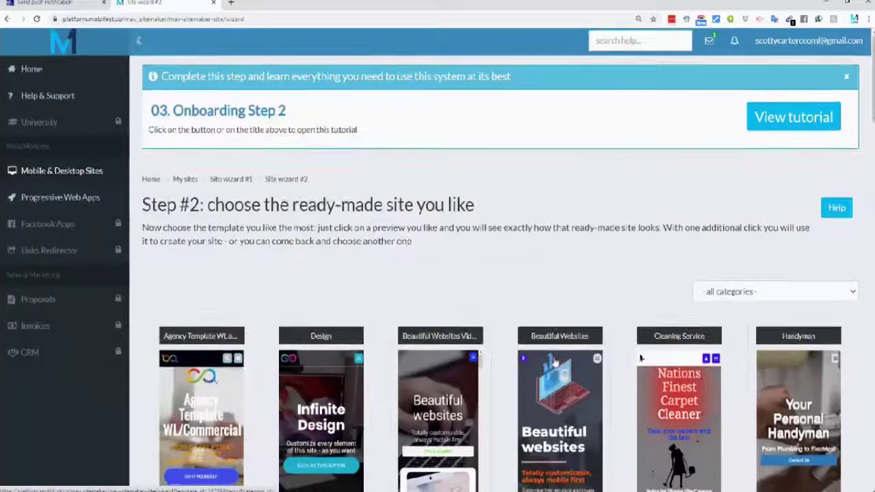
Step: Select the Design template and review its page structure and phone preview
scroll(554, 363, down, 2)
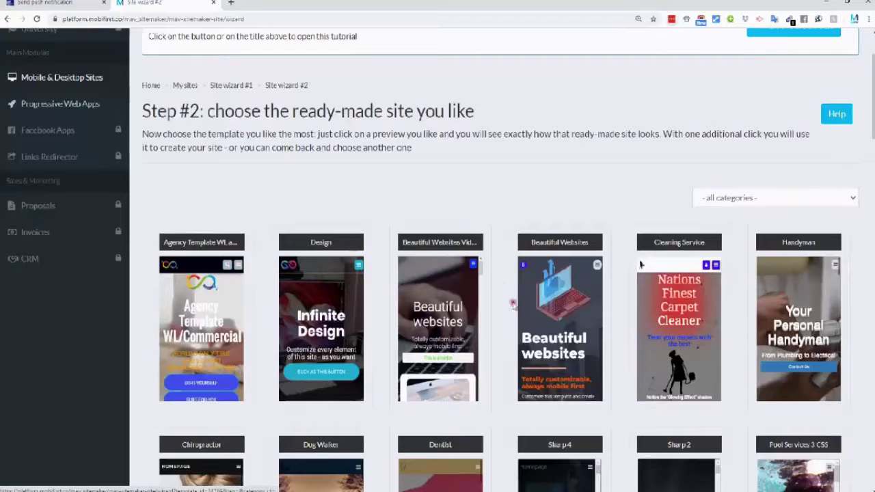
click(338, 291)
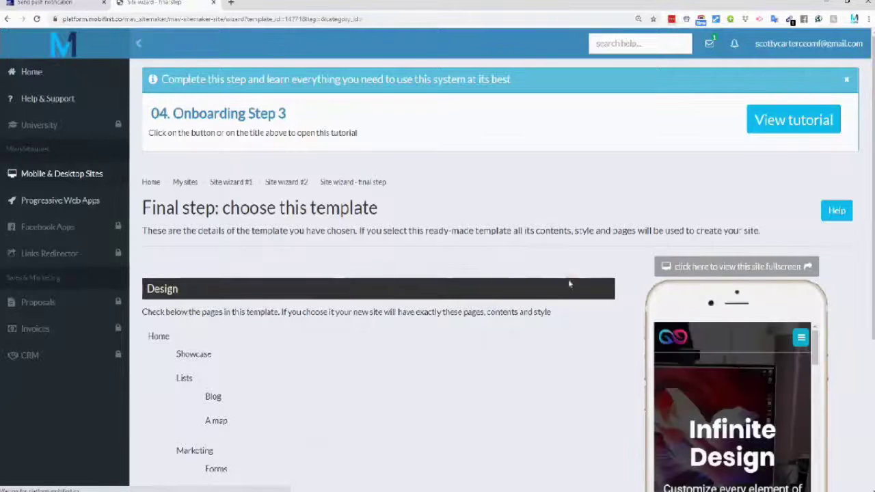
scroll(625, 269, down, 1)
scroll(625, 268, down, 2)
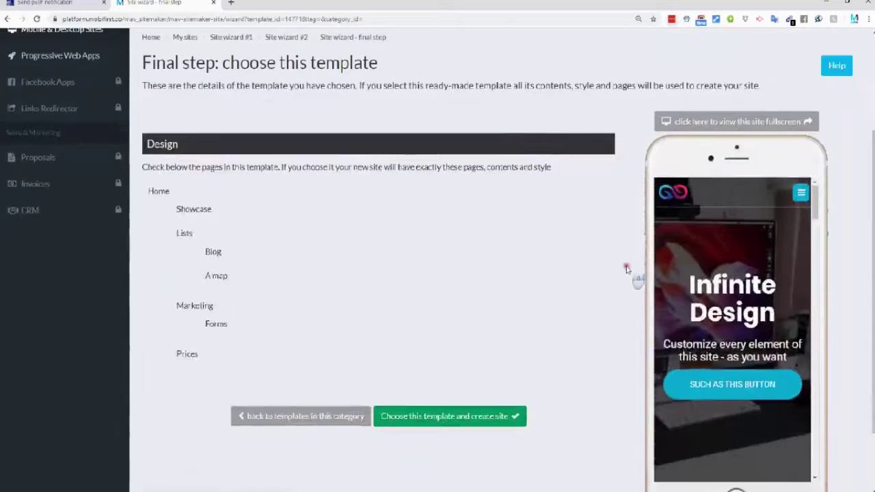
scroll(626, 269, up, 3)
scroll(627, 269, down, 4)
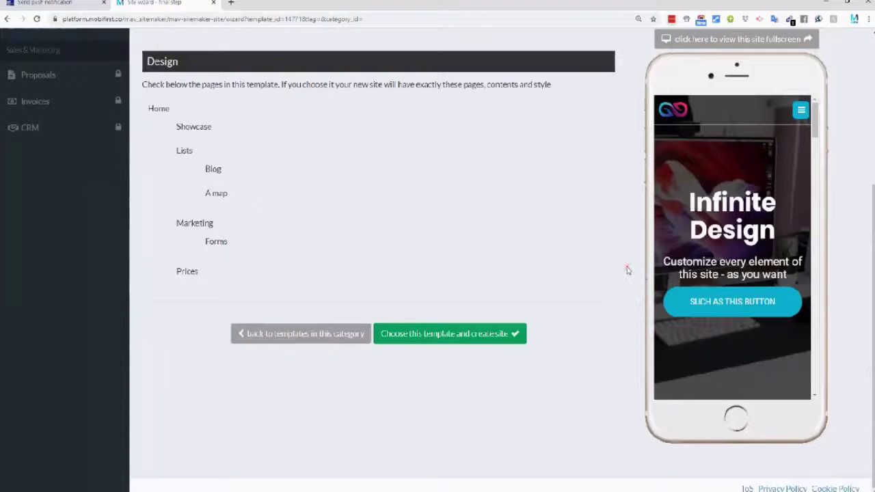
Step: Create the site from the Design template and name it TESTING
click(463, 334)
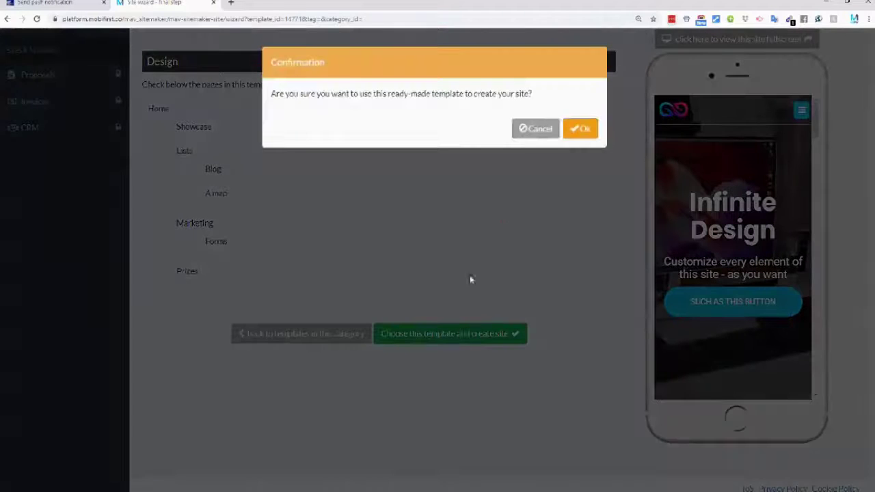
click(581, 128)
click(364, 119)
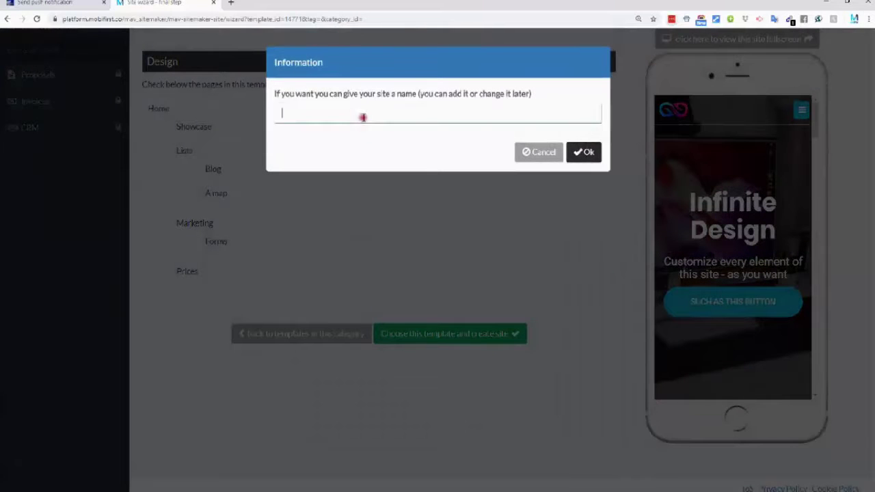
text(TESTING)
click(583, 152)
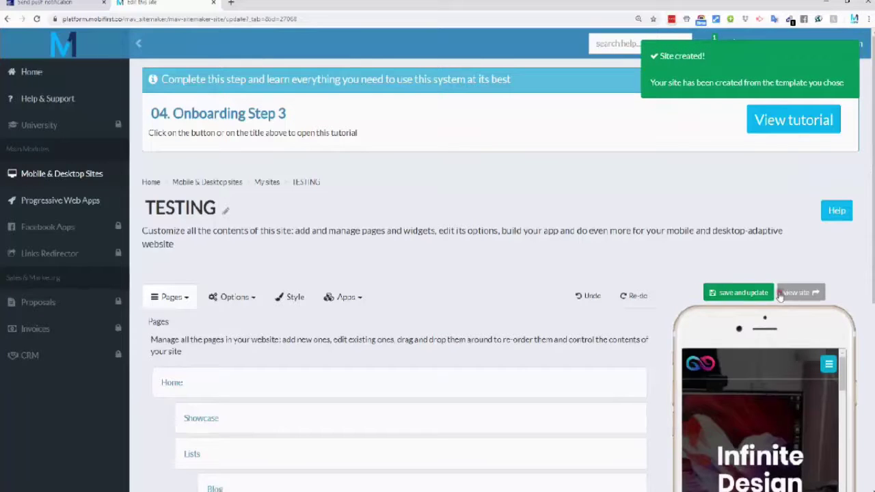
Step: Examine the new site's page list and the home page content in the phone preview
scroll(649, 284, down, 3)
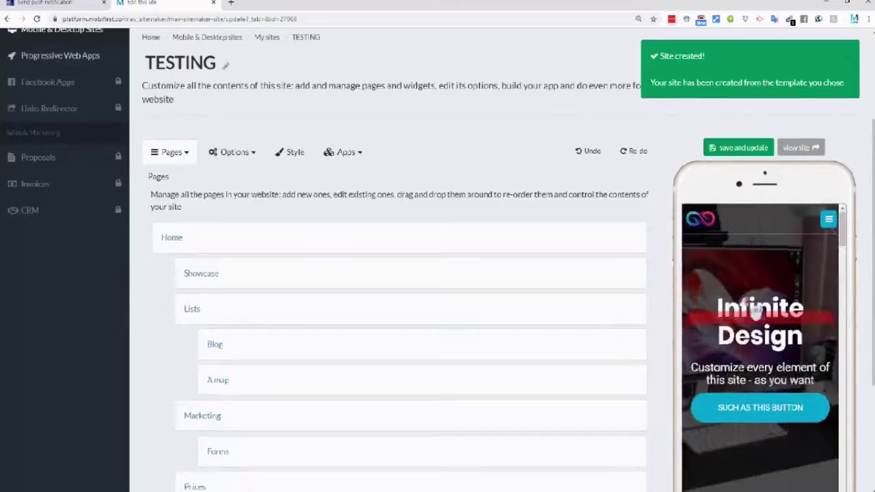
scroll(666, 295, down, 2)
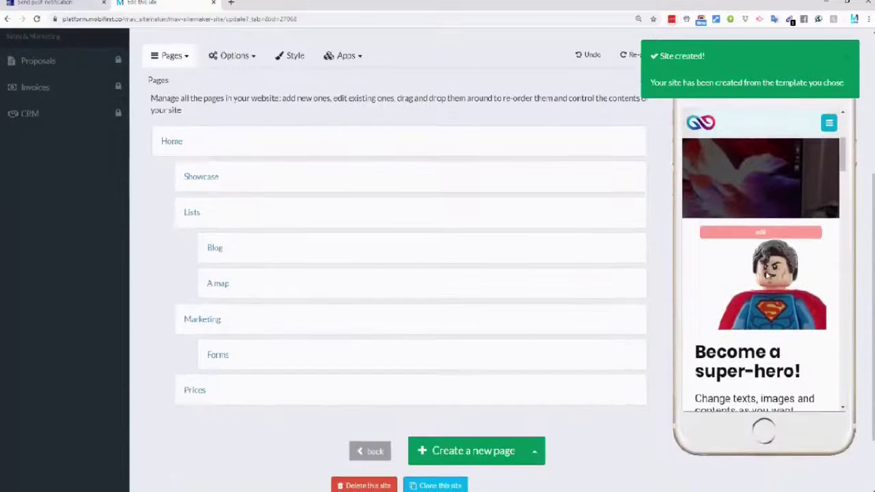
scroll(768, 278, down, 11)
scroll(766, 276, down, 10)
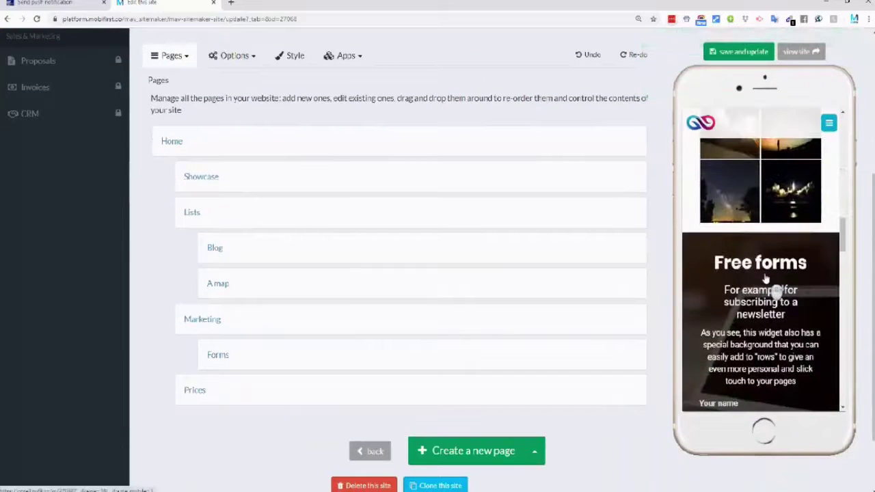
scroll(765, 276, down, 10)
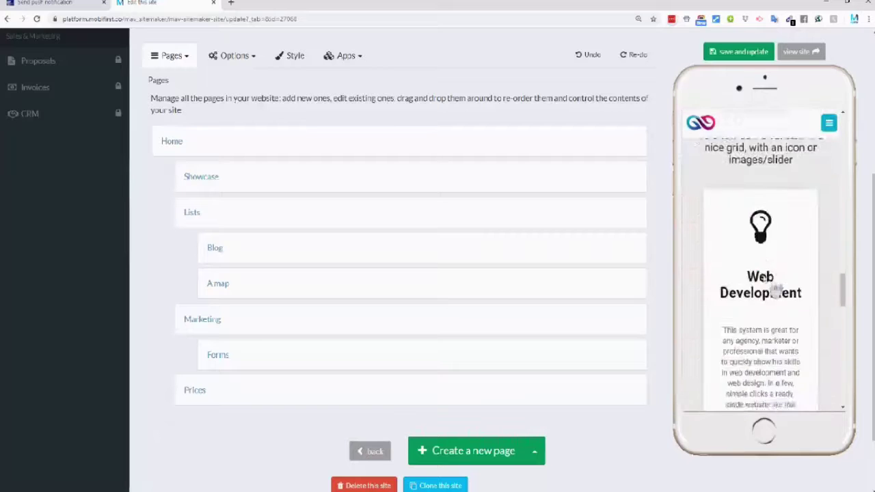
scroll(766, 281, down, 5)
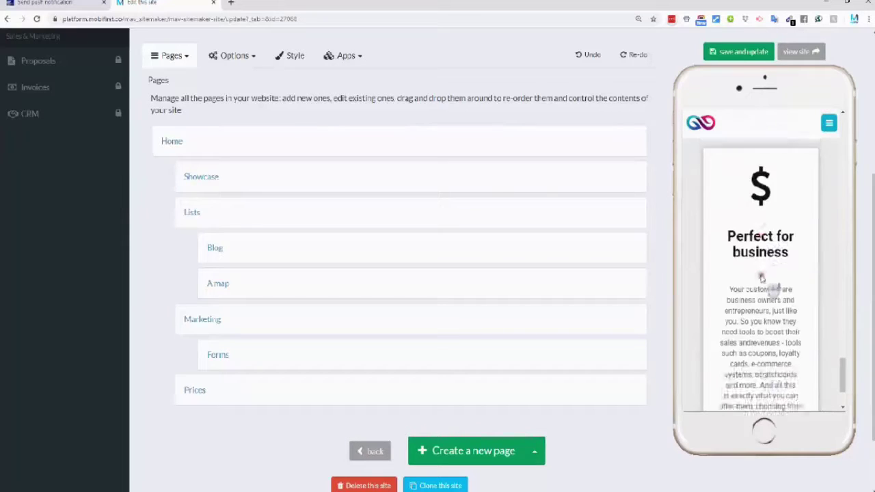
scroll(655, 311, up, 2)
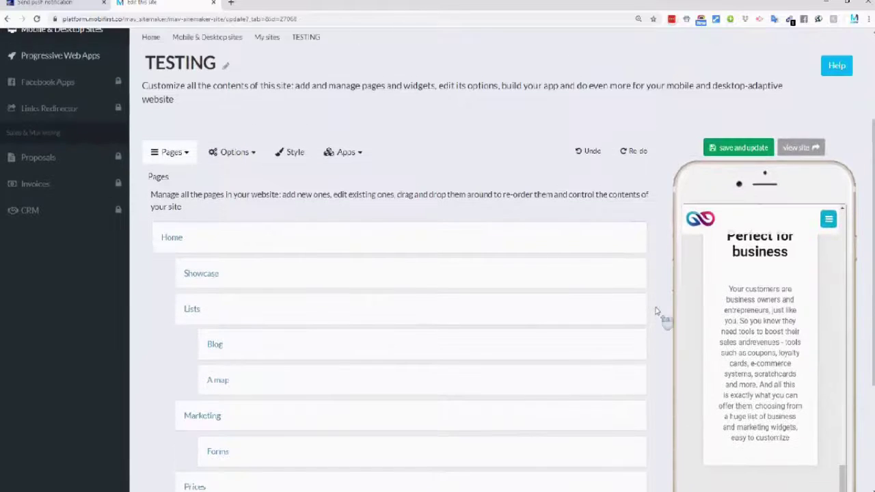
mouse_move(345, 277)
mouse_down()
mouse_move(344, 246)
mouse_move(341, 273)
mouse_up()
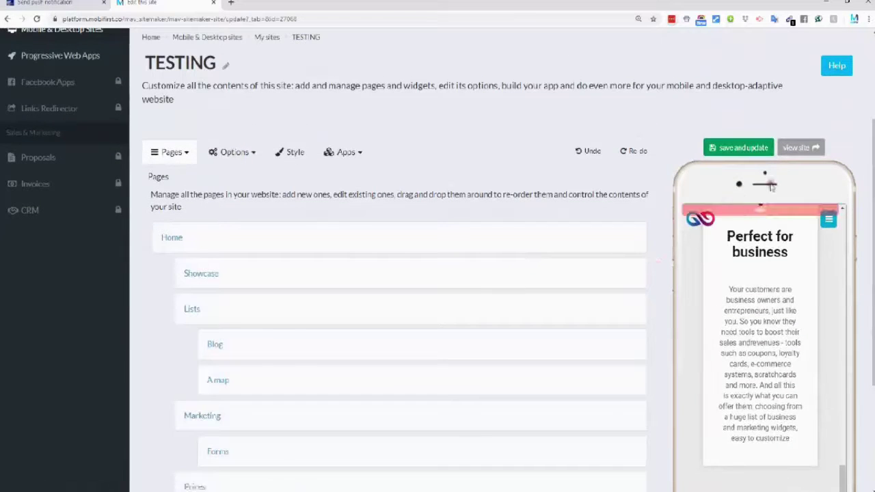
Step: View the site's preview on phone, desktop and tablet, and return to the site editor
click(796, 148)
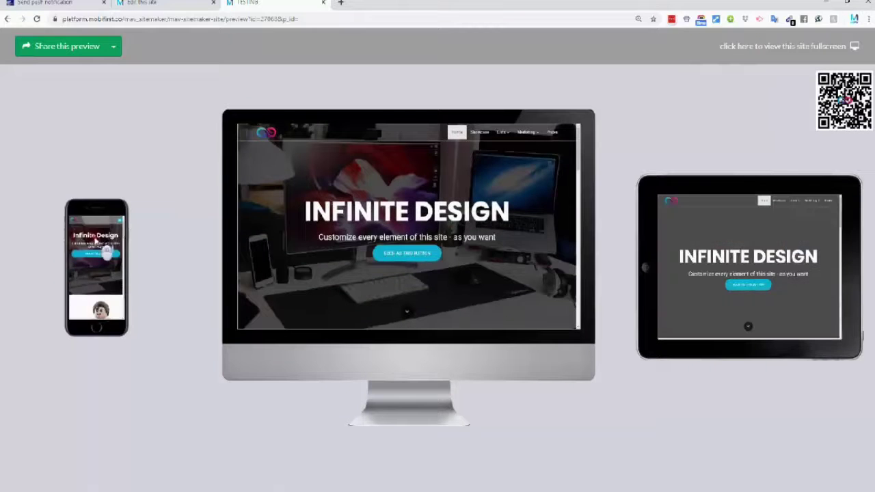
scroll(553, 234, down, 1)
scroll(550, 232, up, 1)
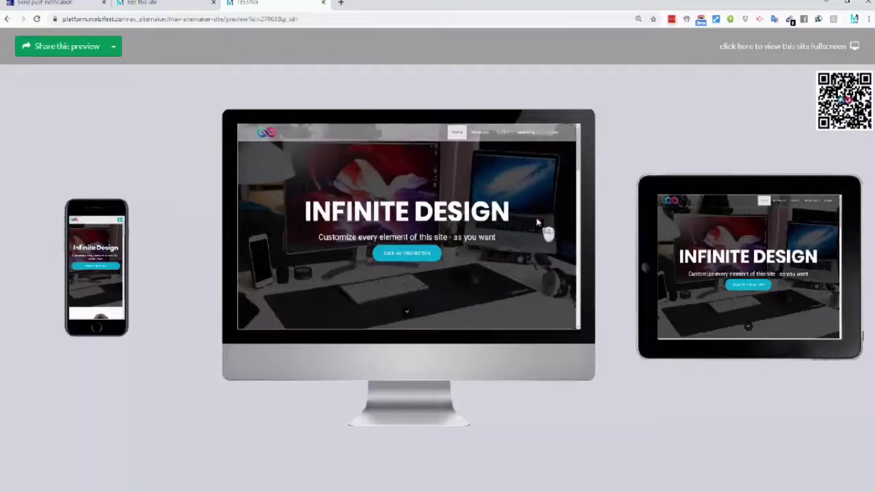
click(170, 5)
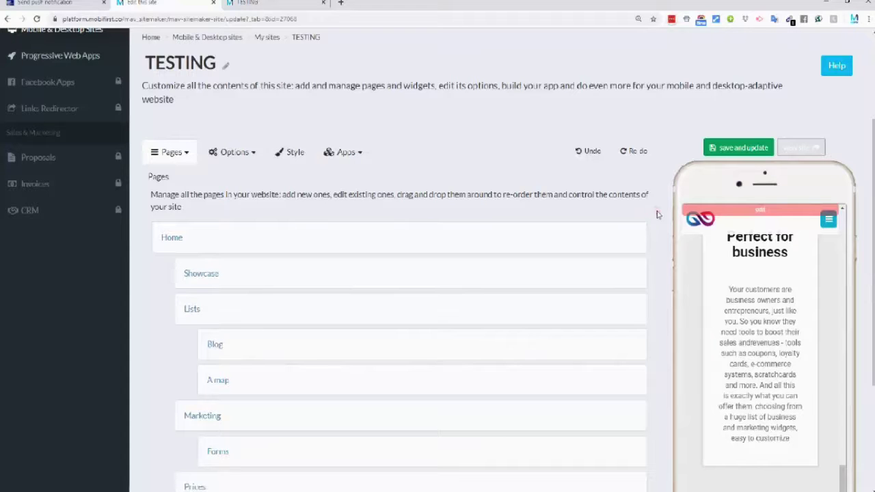
Step: Open the Home page for editing and look over its list of widgets
scroll(657, 215, up, 2)
scroll(650, 221, down, 2)
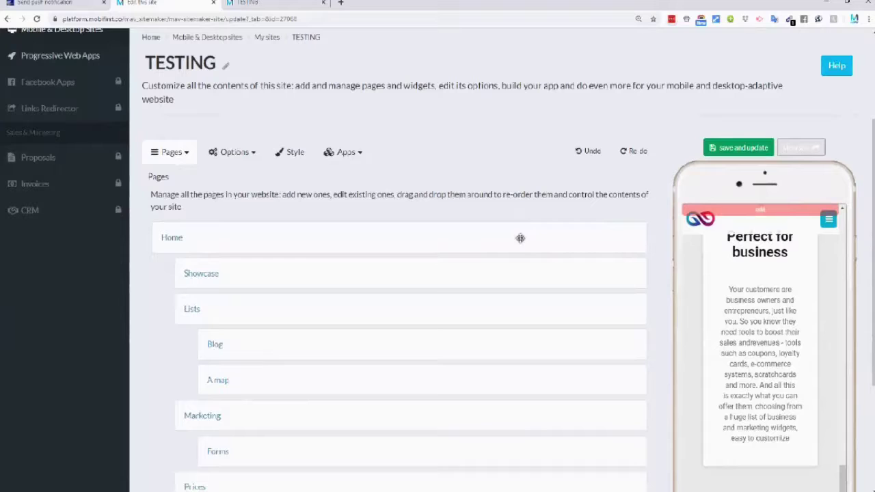
click(174, 240)
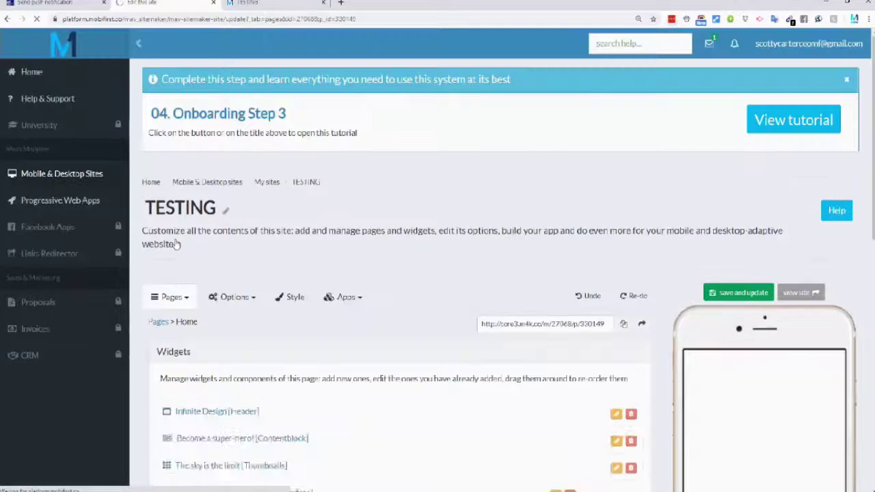
scroll(663, 276, down, 2)
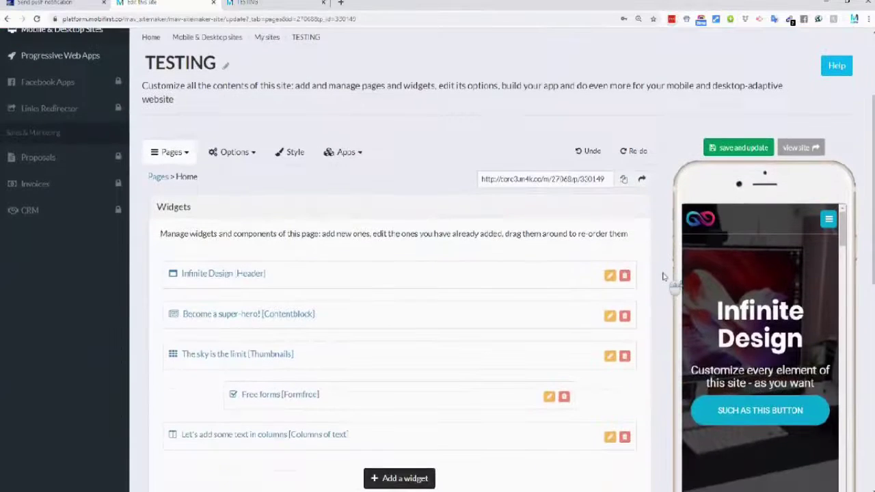
scroll(662, 277, down, 2)
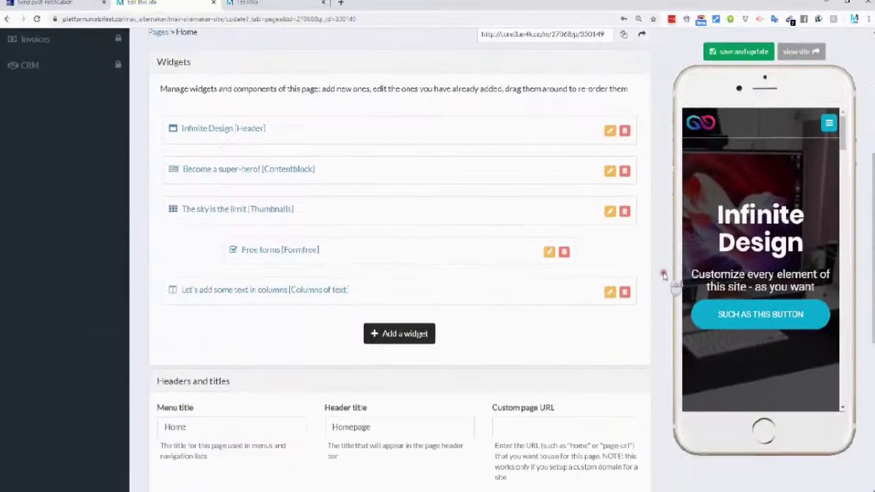
Step: Browse the library of widgets available for the Home page and close it without adding one
click(405, 334)
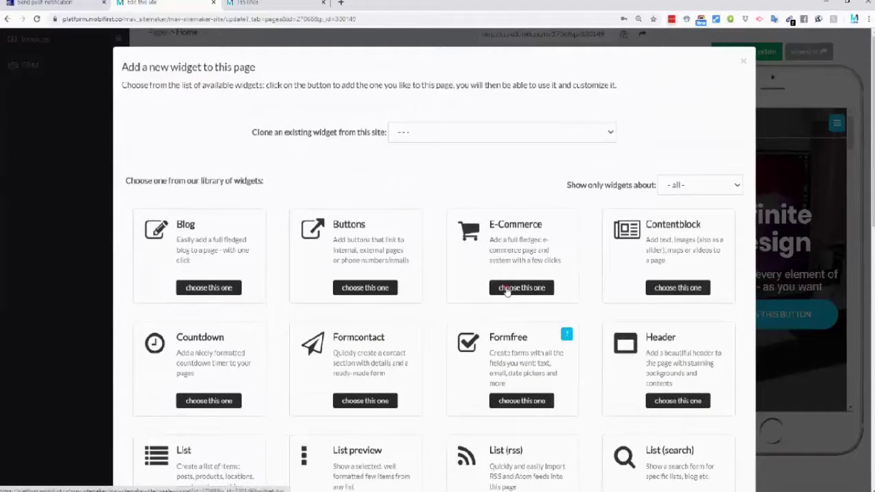
scroll(511, 299, down, 3)
scroll(509, 295, down, 5)
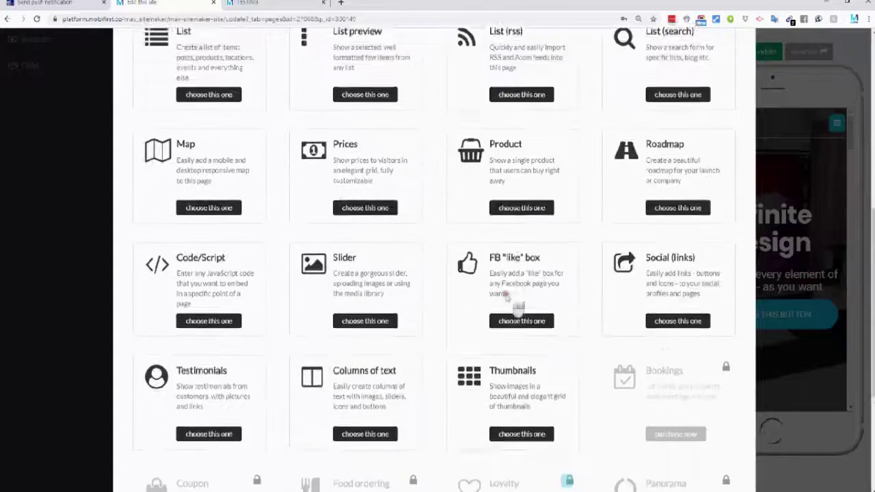
scroll(512, 300, down, 2)
scroll(506, 295, up, 9)
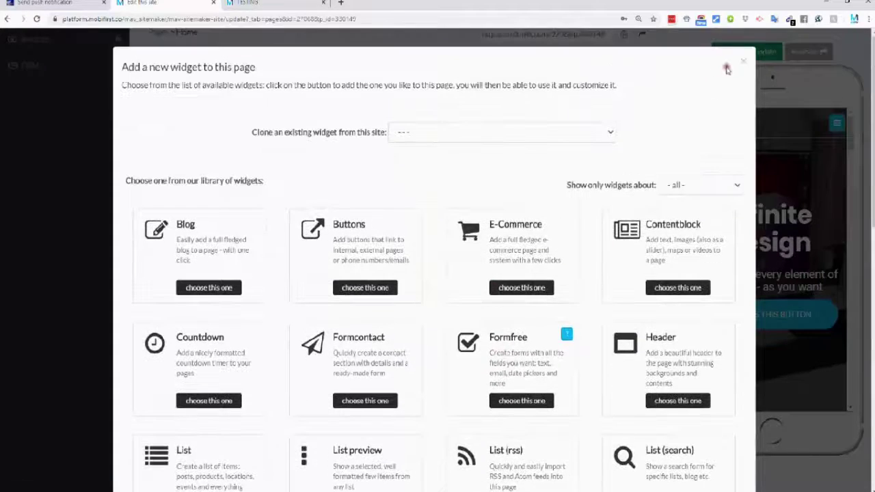
click(743, 62)
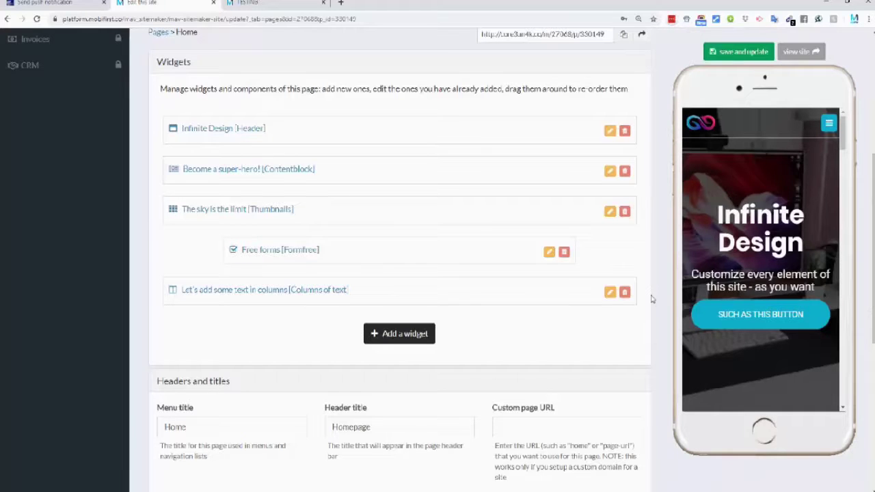
Step: Review the Home page editor and show the list of the site's option categories
scroll(652, 299, up, 5)
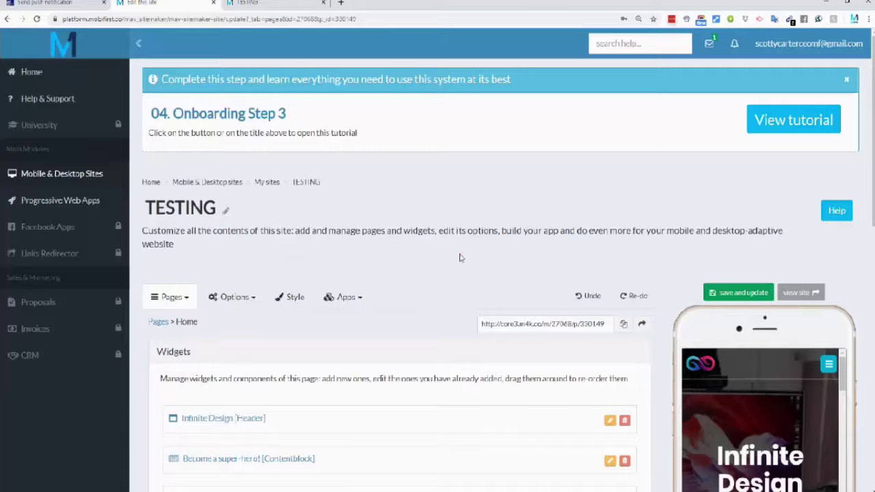
scroll(460, 258, down, 3)
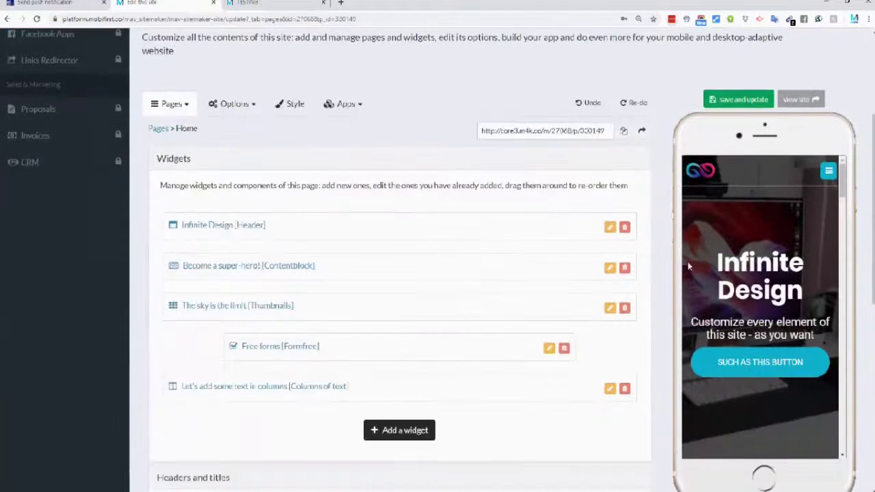
scroll(494, 278, up, 1)
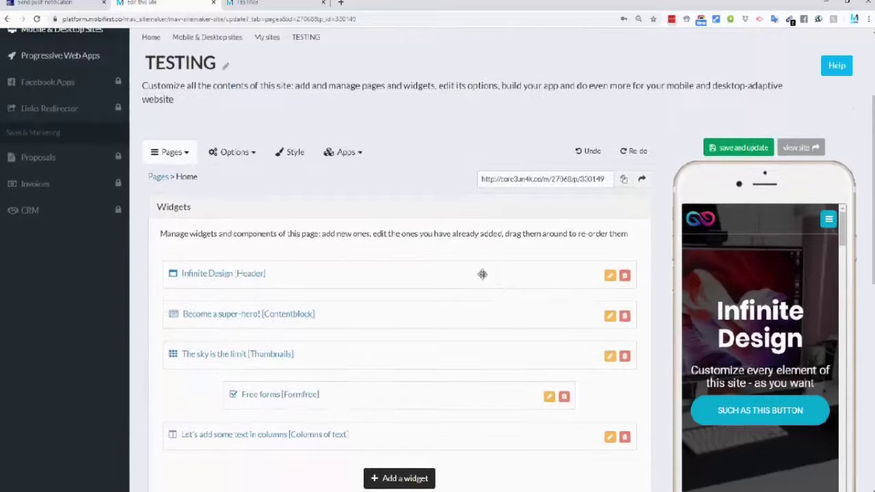
click(254, 154)
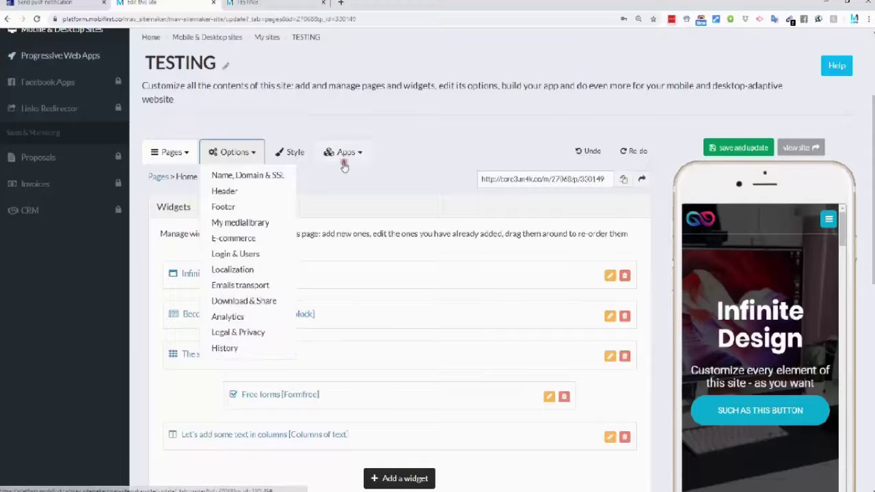
Step: Apply the Material theme to the TESTING site, confirm the theme change, and save and update the site
click(295, 153)
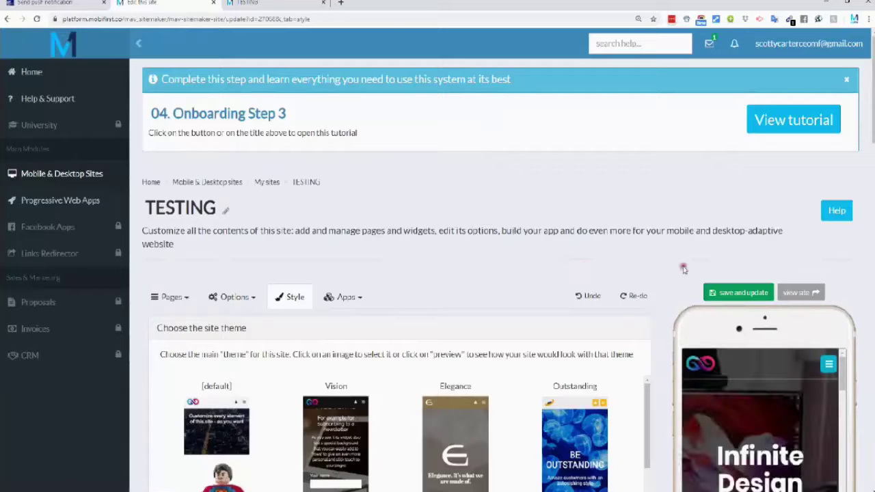
scroll(684, 270, down, 2)
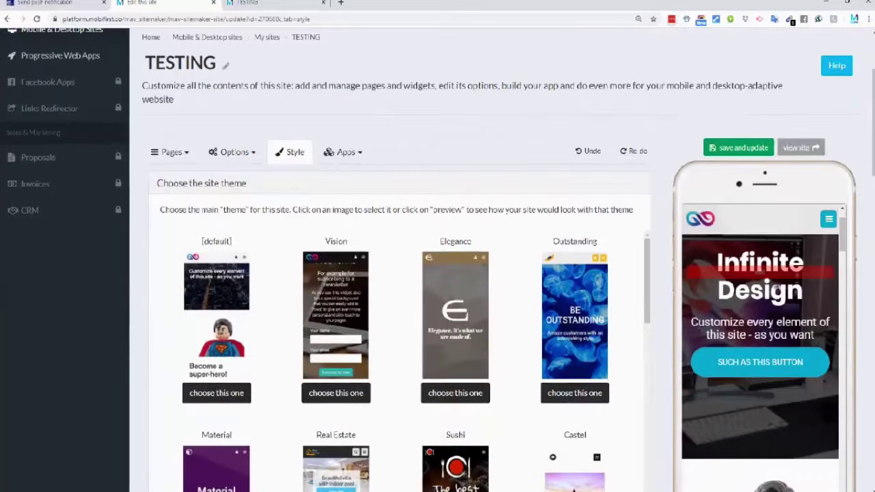
scroll(662, 322, down, 1)
scroll(662, 322, down, 2)
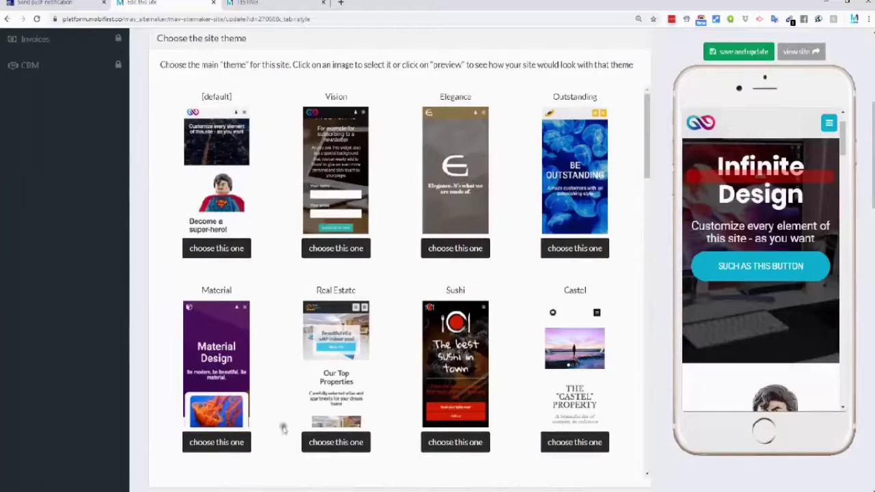
click(232, 443)
click(580, 127)
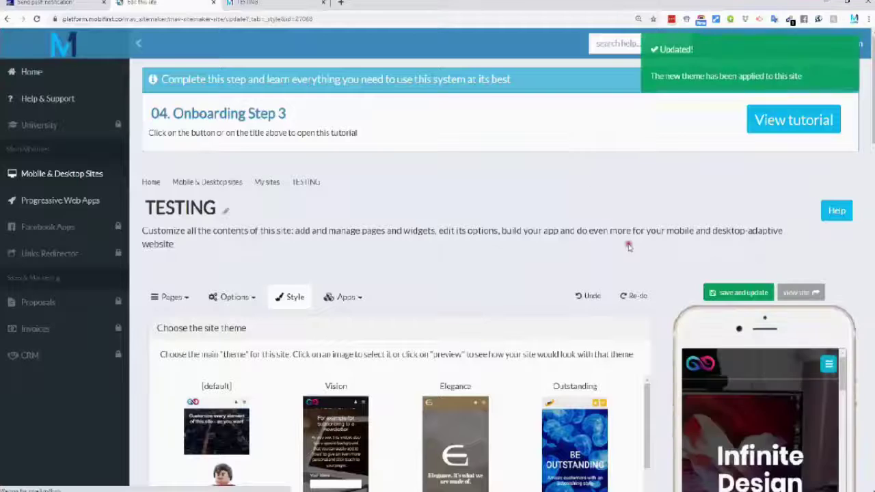
click(737, 293)
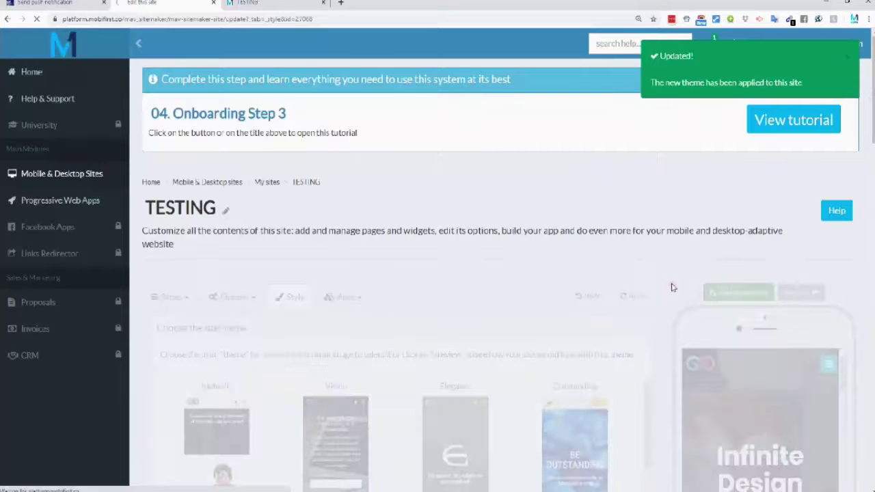
Step: Look over the restyled Home page in the phone preview beside the theme list
scroll(669, 285, down, 2)
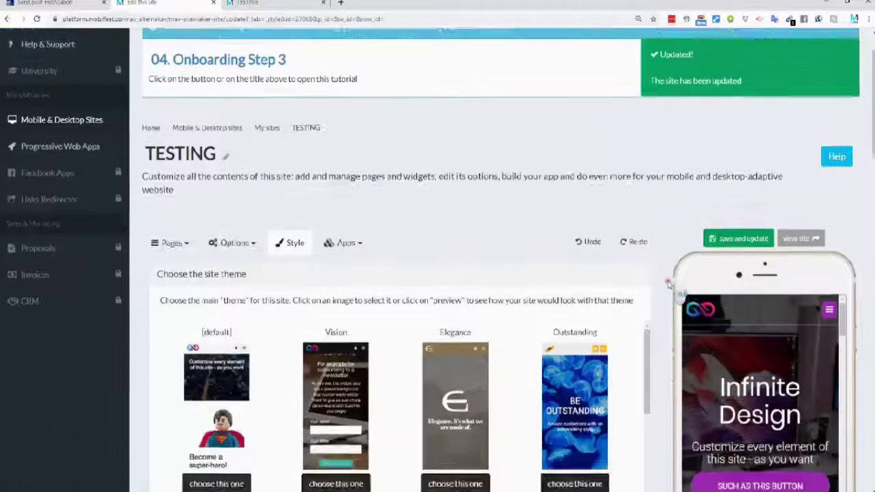
scroll(697, 291, down, 3)
scroll(664, 318, down, 2)
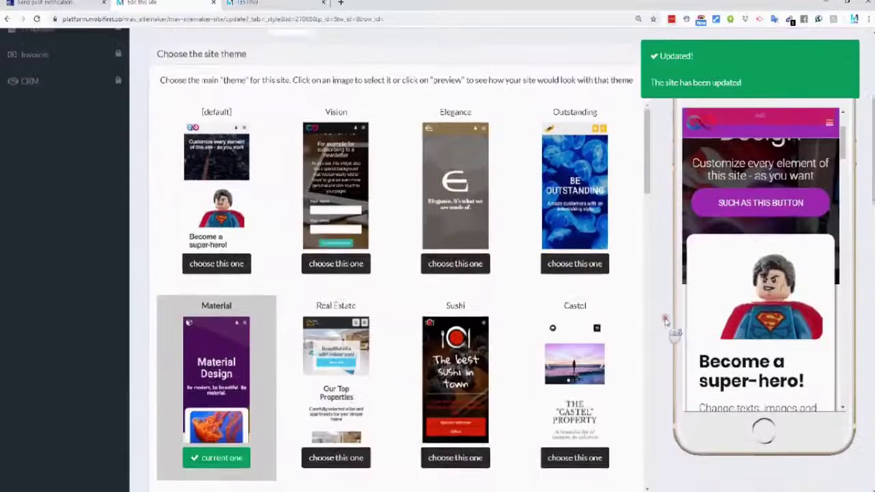
scroll(771, 295, down, 2)
scroll(773, 297, down, 10)
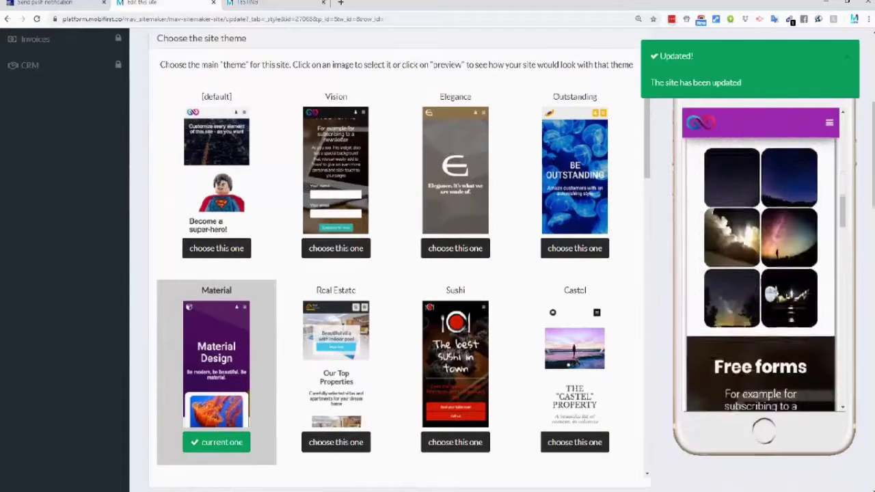
scroll(765, 288, down, 3)
Step: Review the site's typography, main, header and footer color, Dark Mode and custom CSS settings
scroll(660, 317, down, 5)
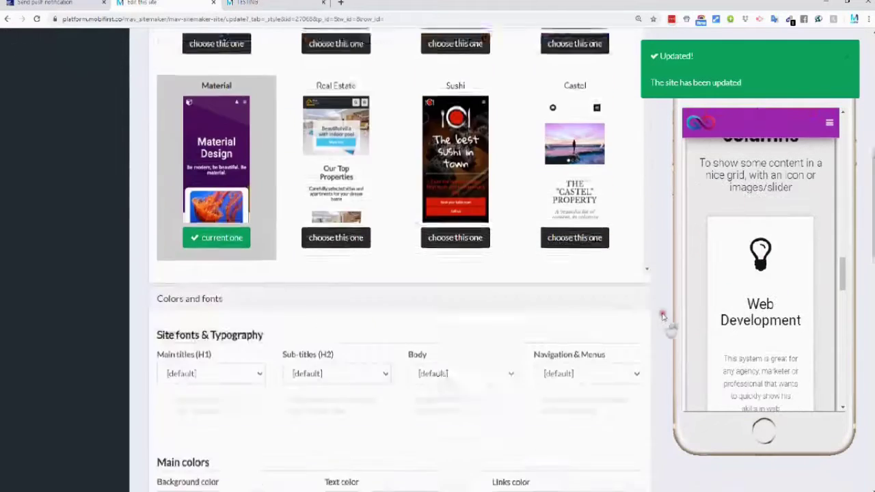
scroll(666, 317, down, 5)
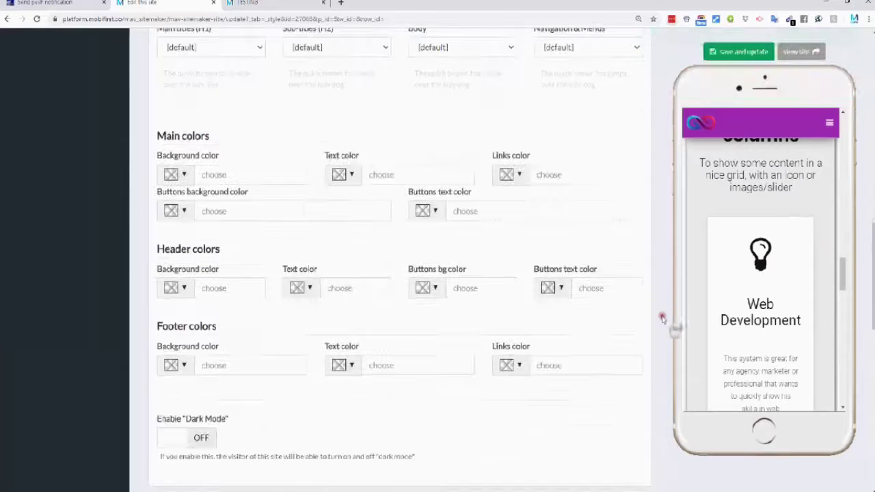
scroll(665, 319, down, 4)
scroll(665, 319, up, 3)
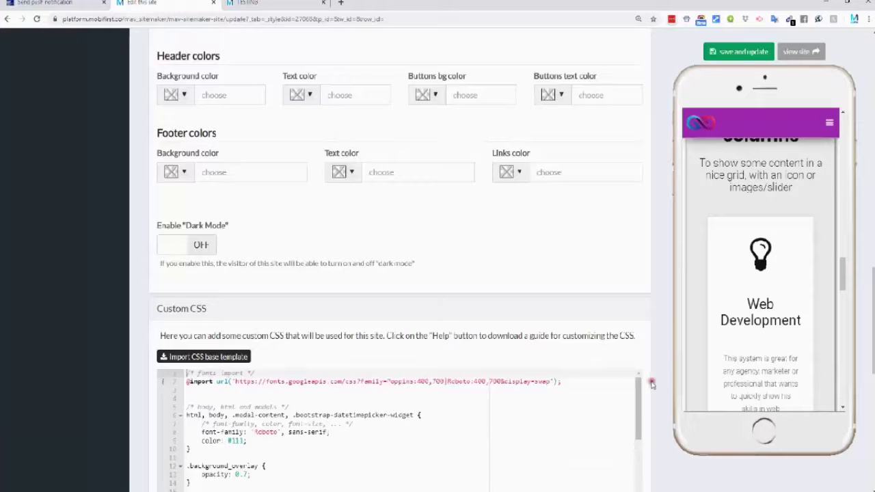
scroll(655, 382, up, 8)
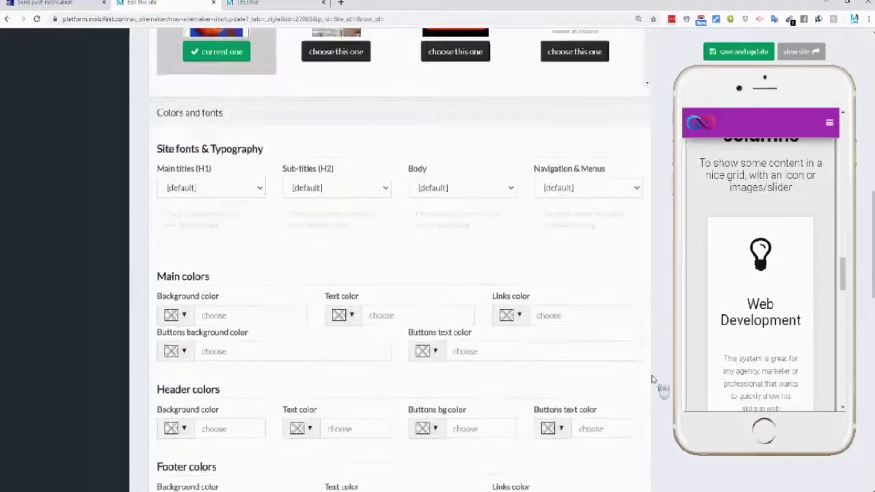
scroll(652, 380, up, 8)
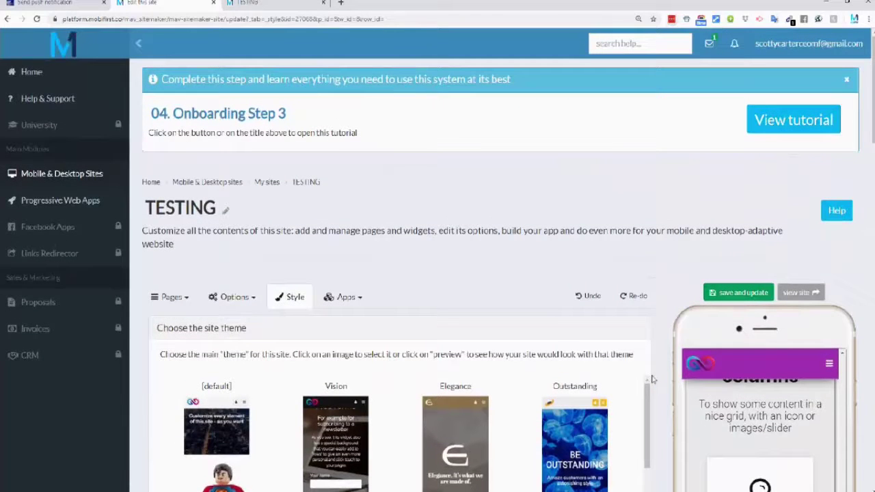
Step: Reload the TESTING site's device preview, view the site fullscreen and look through its homepage
click(254, 3)
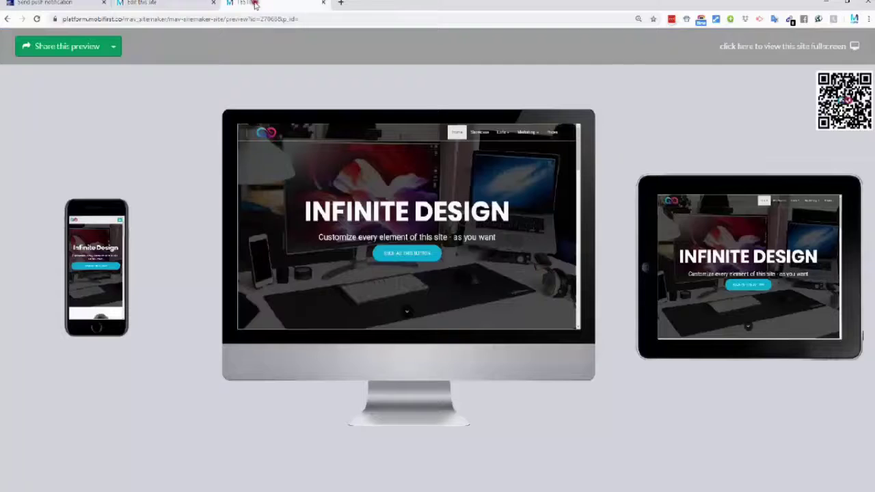
click(37, 19)
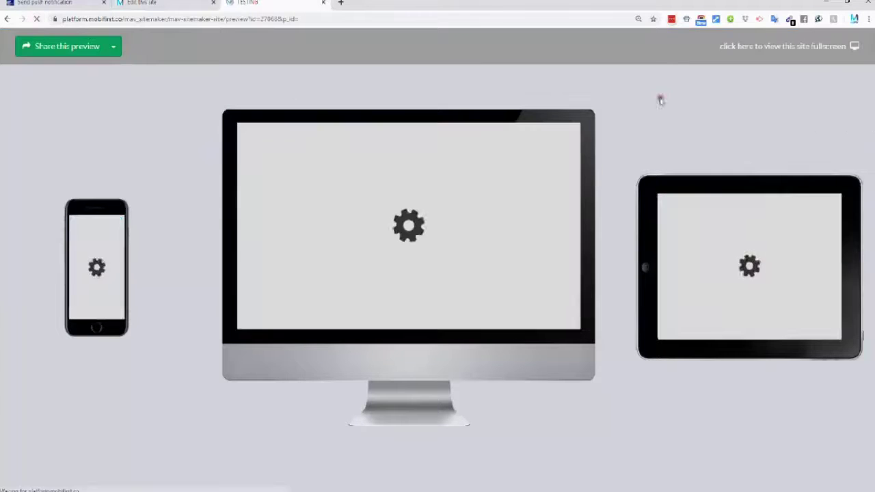
click(752, 49)
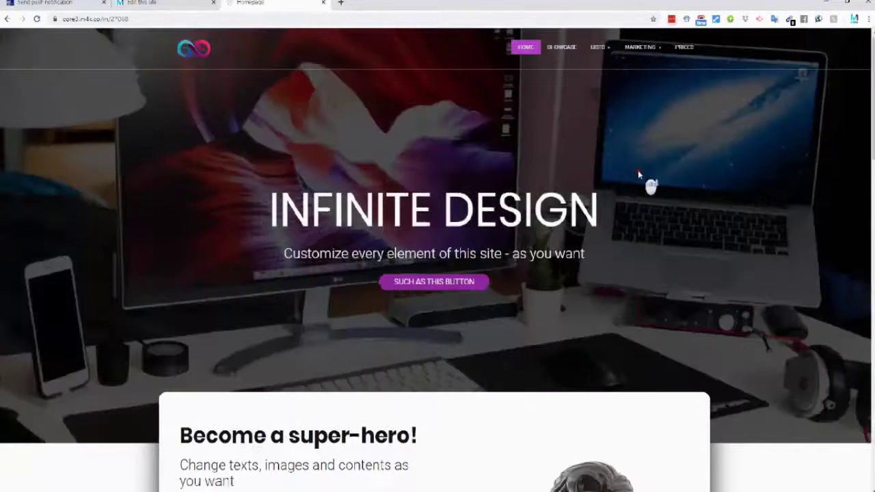
scroll(641, 179, down, 6)
scroll(643, 184, down, 3)
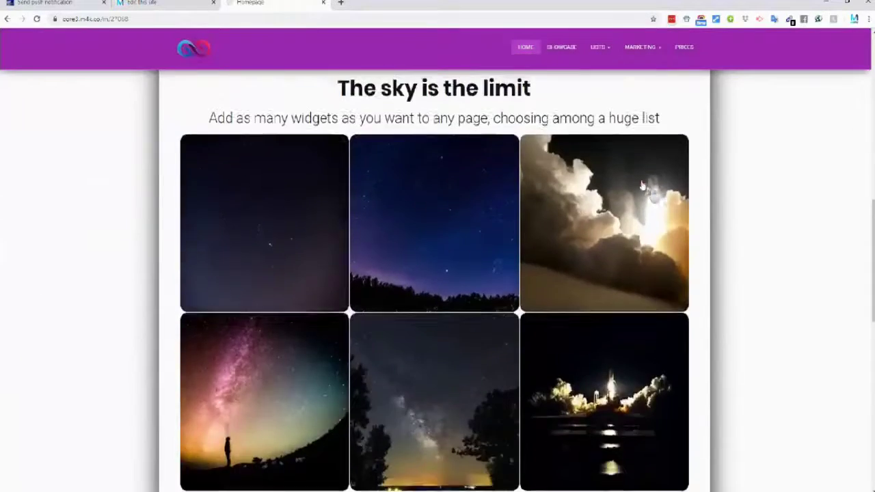
scroll(643, 184, up, 10)
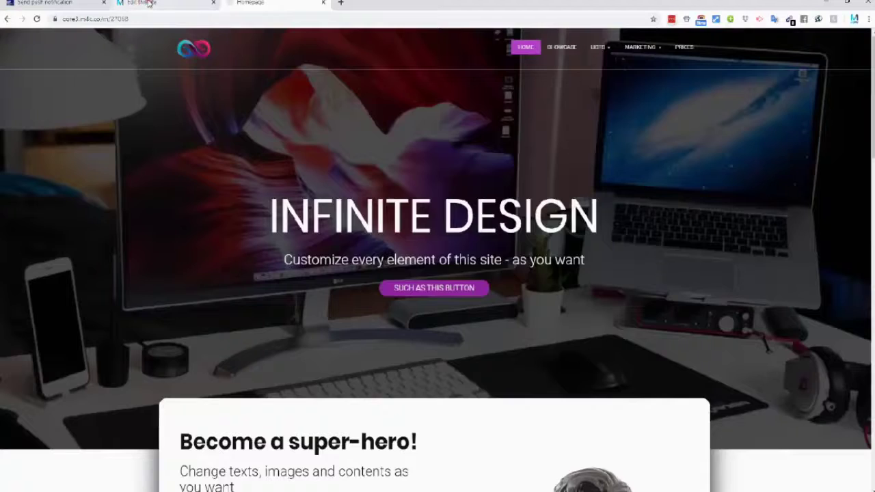
Step: Return to the TESTING site's editor and open the Progressive Web Apps module
click(118, 3)
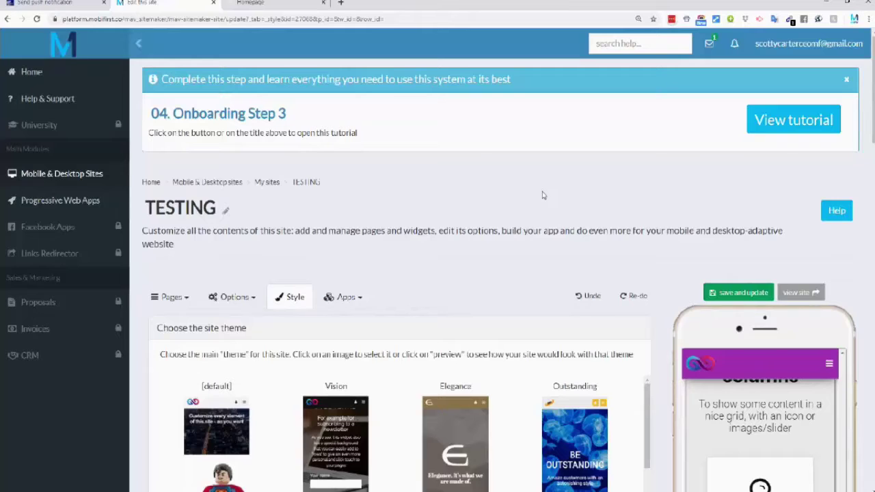
click(87, 203)
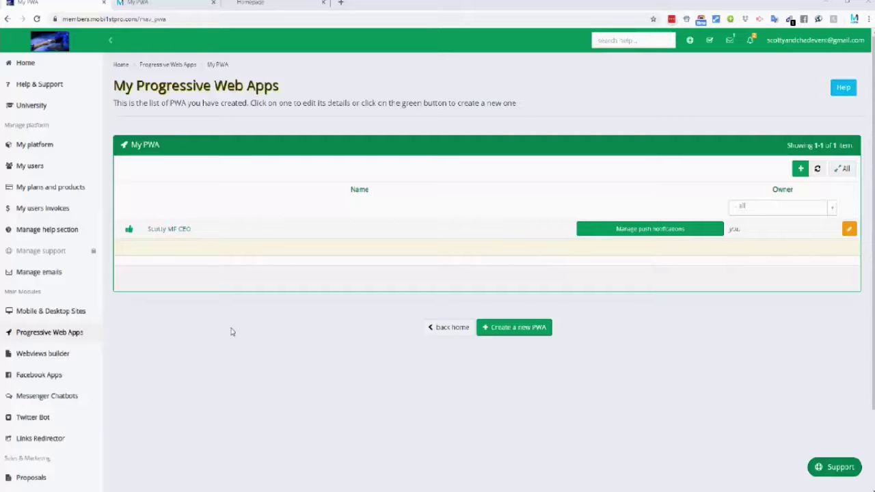
Step: In the Mobi1stPro members platform, open the CEO site from the list of sites and look over its phone preview
click(71, 311)
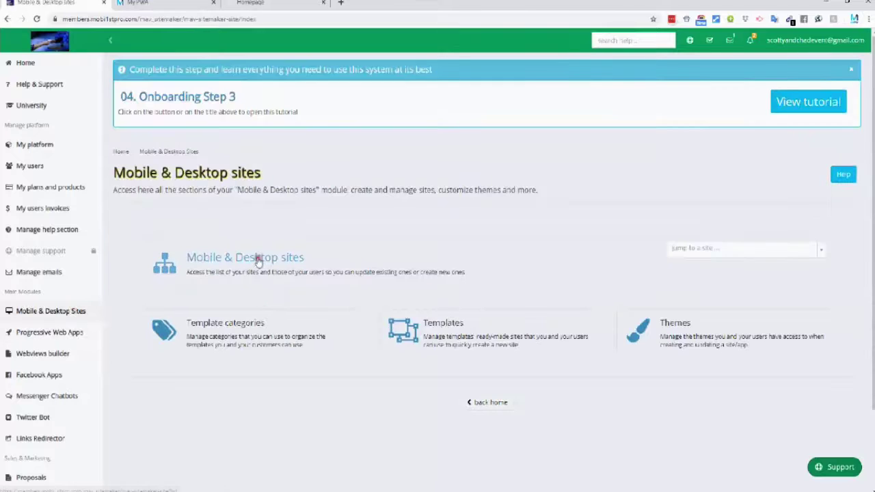
click(258, 258)
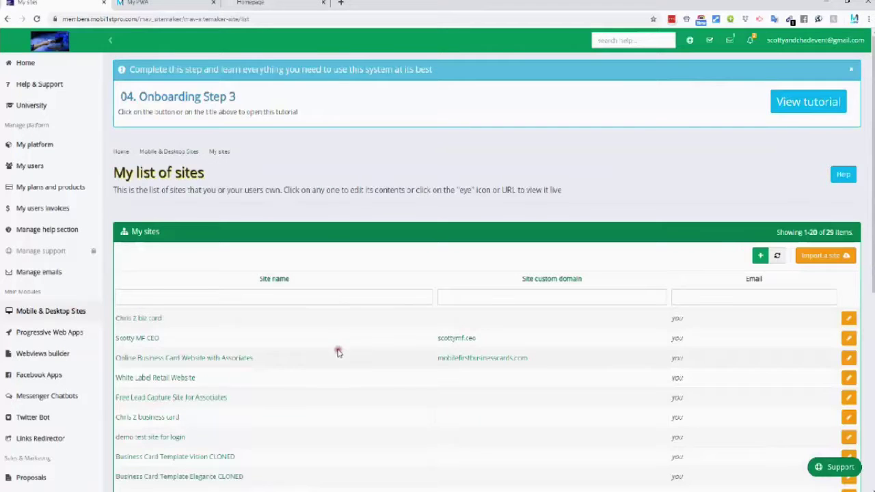
click(151, 339)
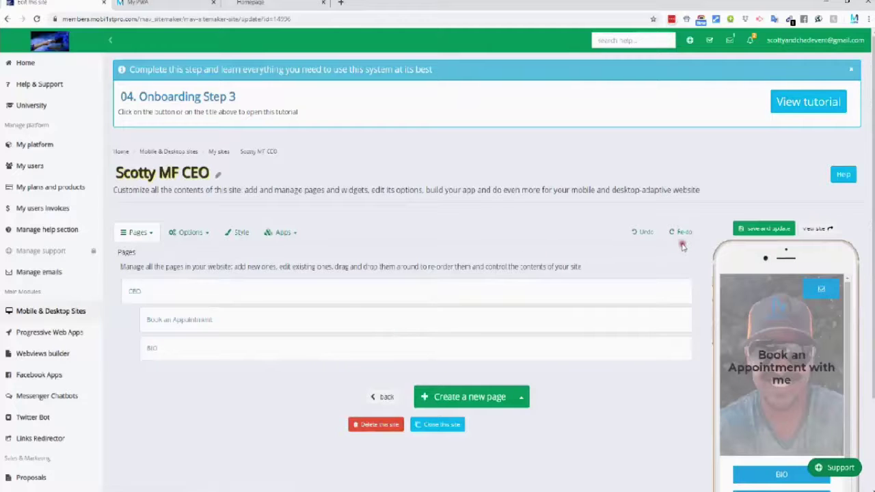
scroll(699, 247, down, 3)
scroll(803, 256, down, 2)
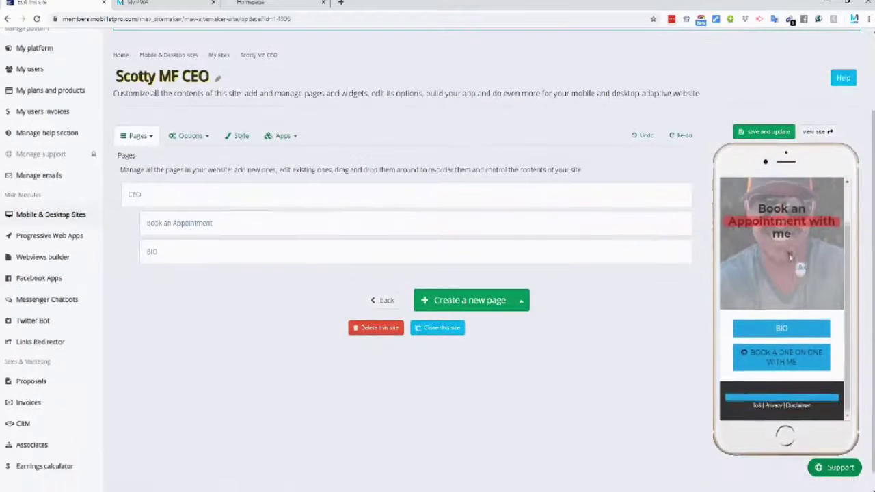
scroll(803, 256, up, 1)
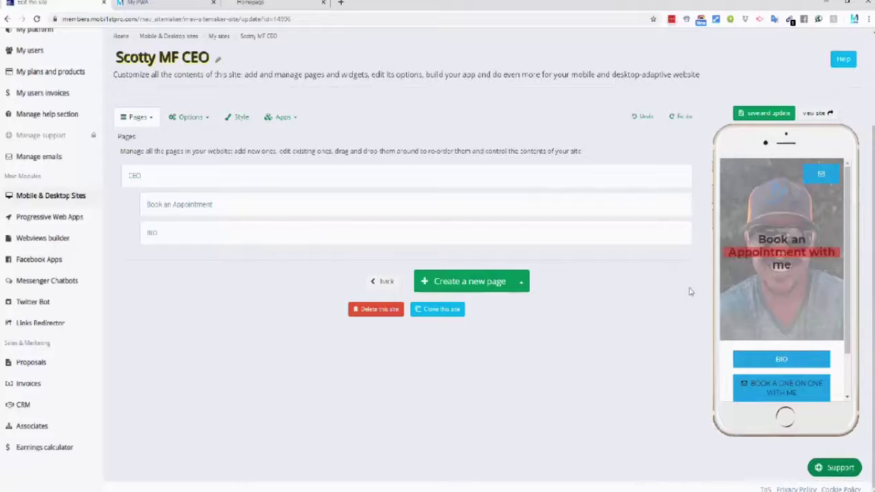
Step: Open the Progressive Web App management page for the CEO site from its app options
scroll(691, 292, up, 3)
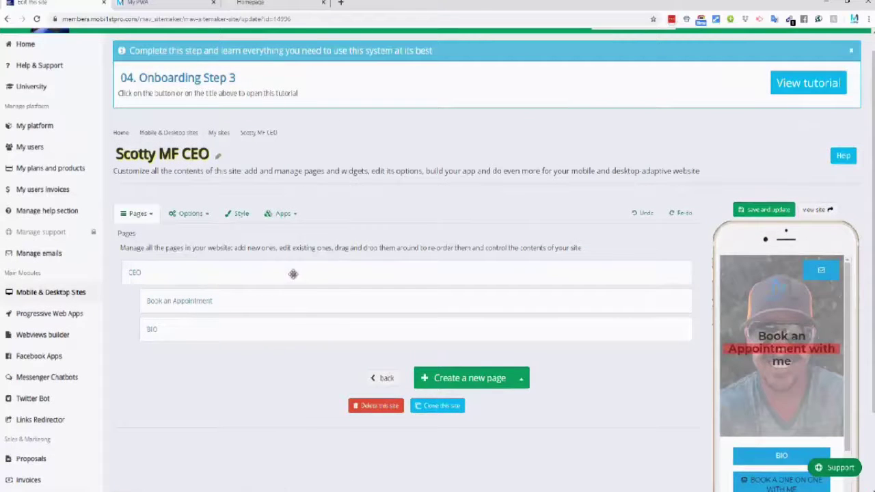
click(285, 214)
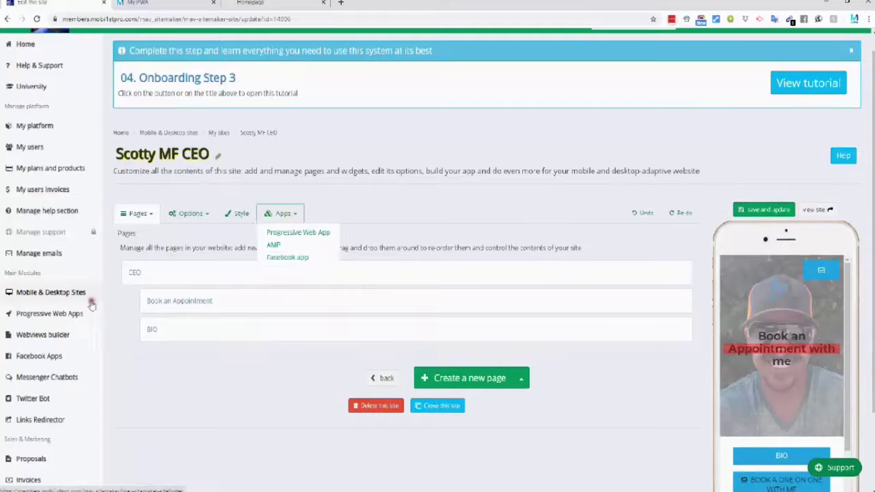
click(304, 232)
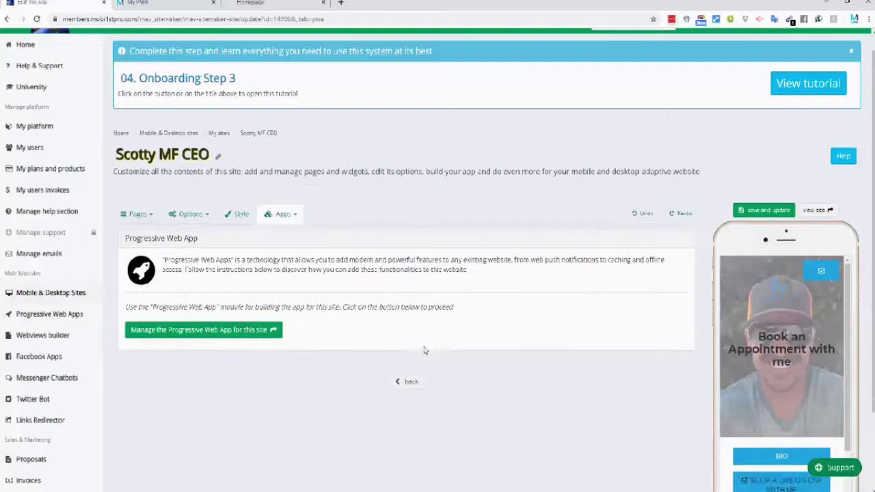
click(220, 331)
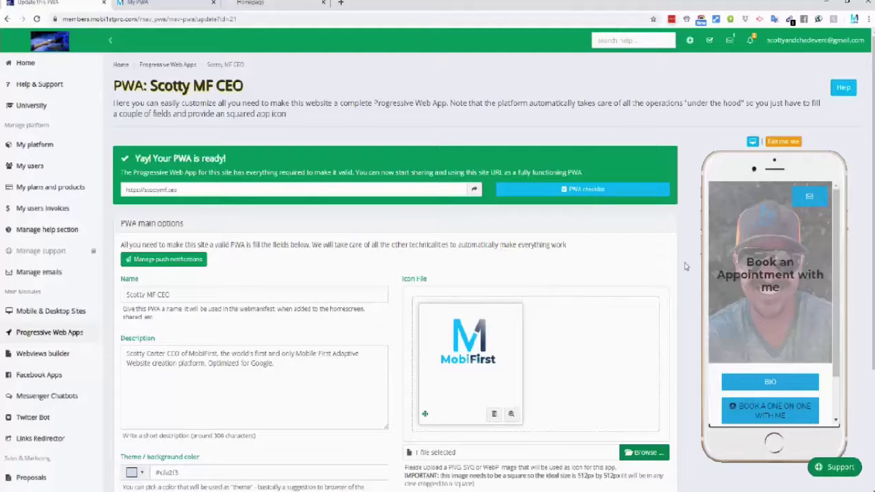
Step: Review the PWA's name, description, theme color and icon settings, and expand and examine its advanced options
scroll(686, 267, down, 3)
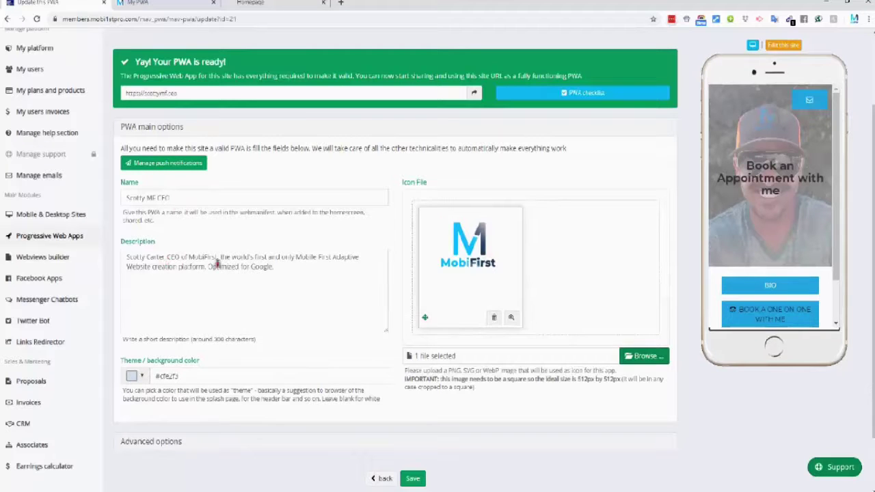
scroll(271, 352, down, 1)
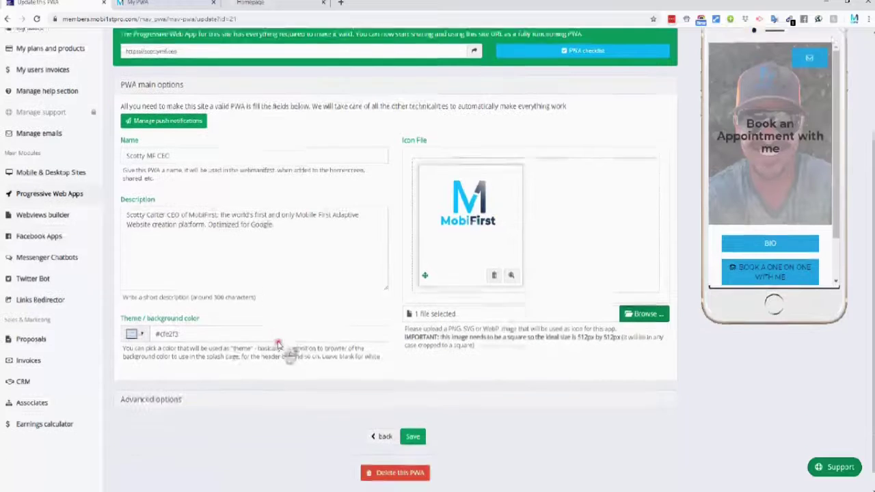
click(196, 398)
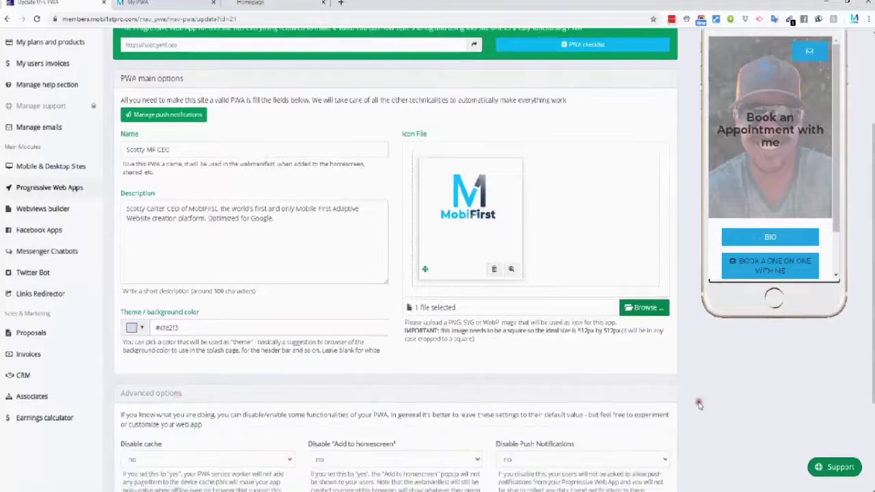
scroll(518, 403, down, 2)
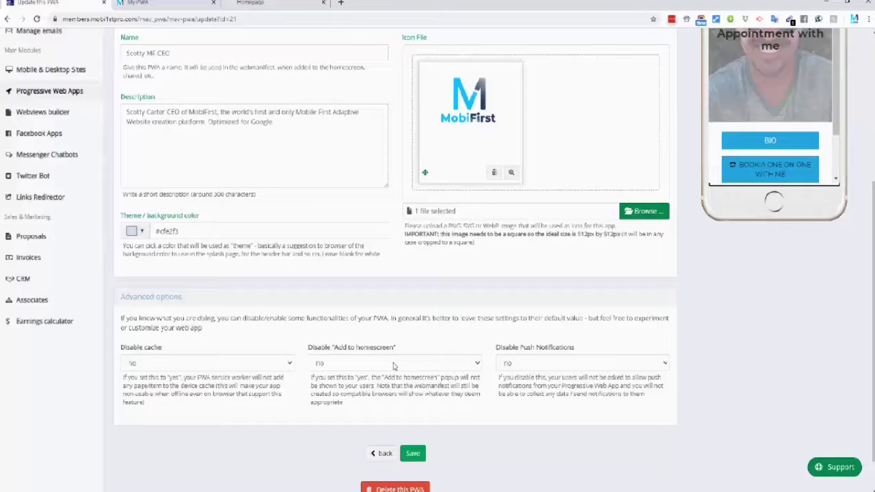
scroll(418, 357, up, 1)
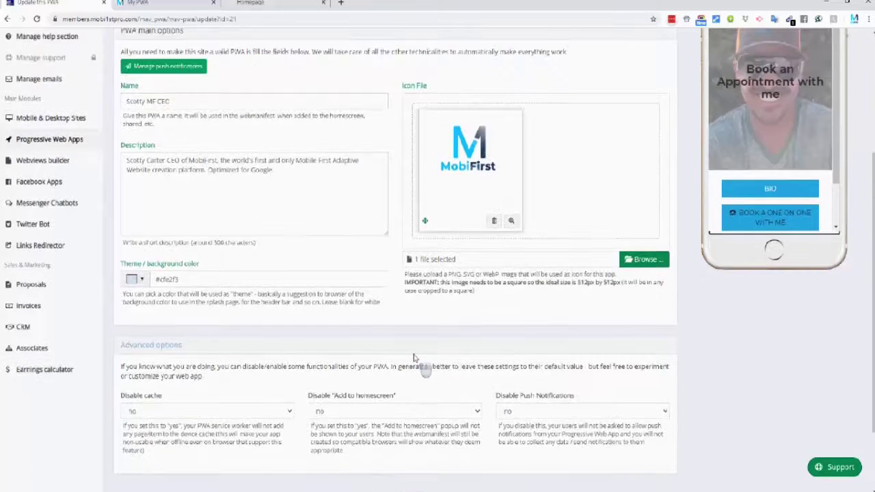
scroll(413, 357, up, 1)
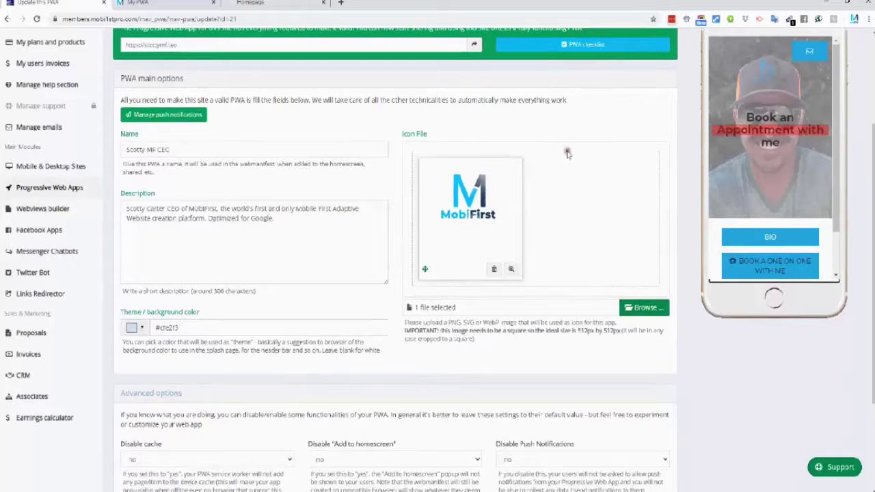
Step: Open push notification management for the CEO site's PWA and check its full list of subscribed devices before returning to the overview
scroll(264, 267, up, 2)
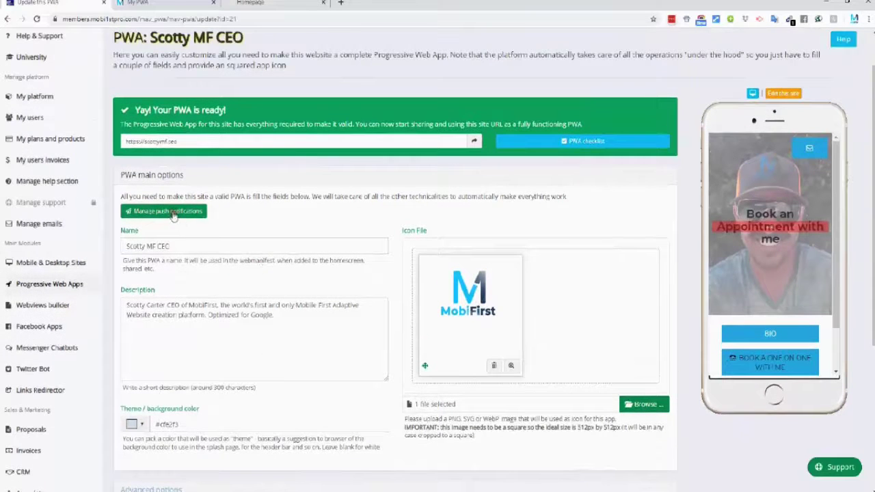
click(173, 212)
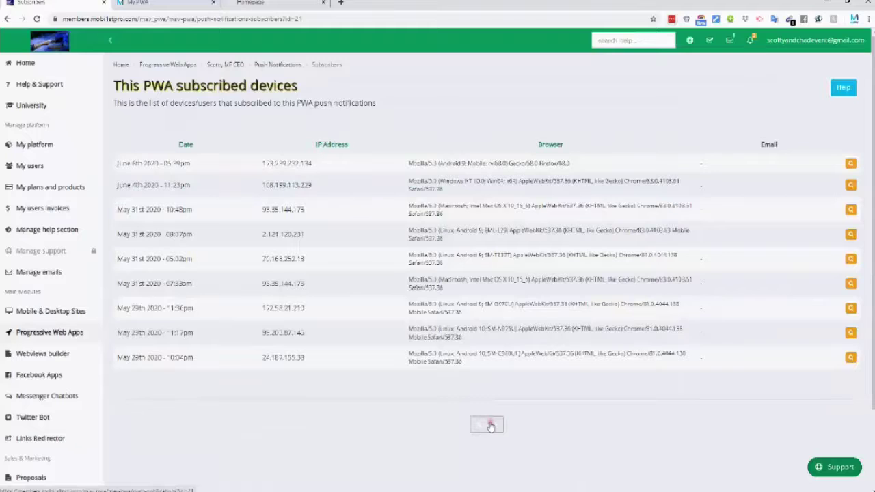
click(488, 424)
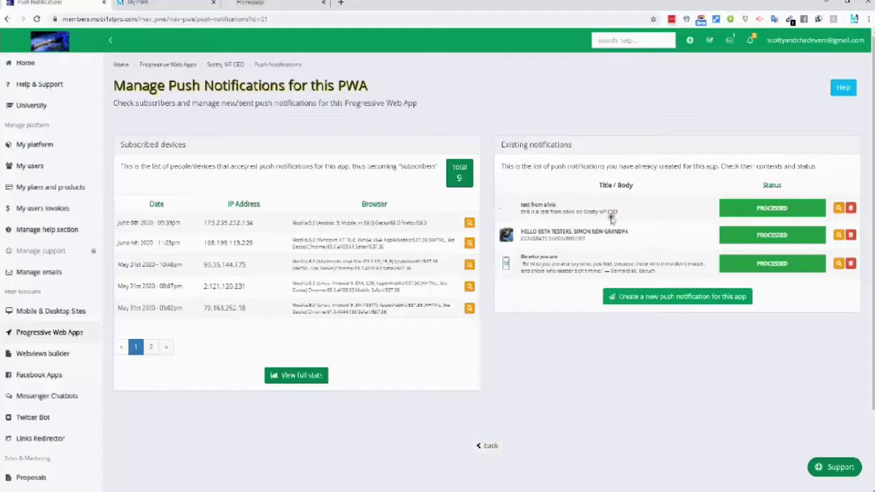
Step: Examine the message and per-subscriber delivery status of the first two existing push notifications, and return to the notification overview
click(839, 207)
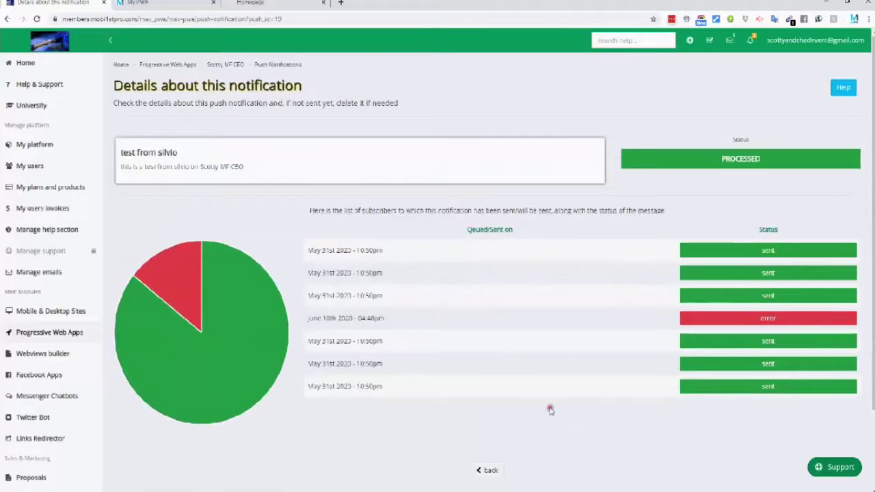
scroll(549, 409, down, 2)
scroll(549, 409, up, 2)
click(491, 470)
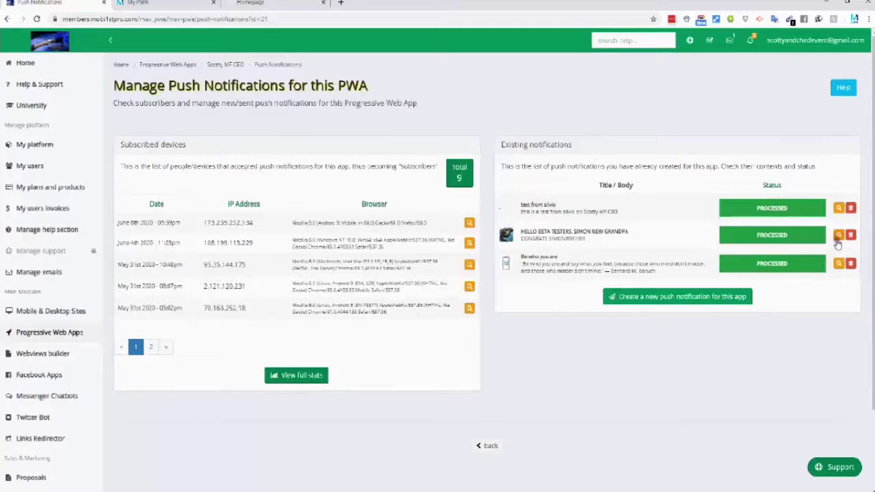
click(838, 235)
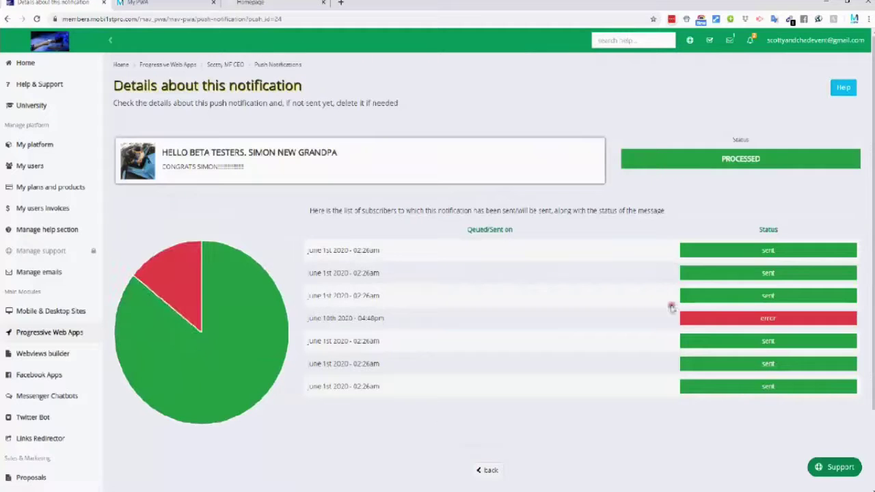
click(489, 470)
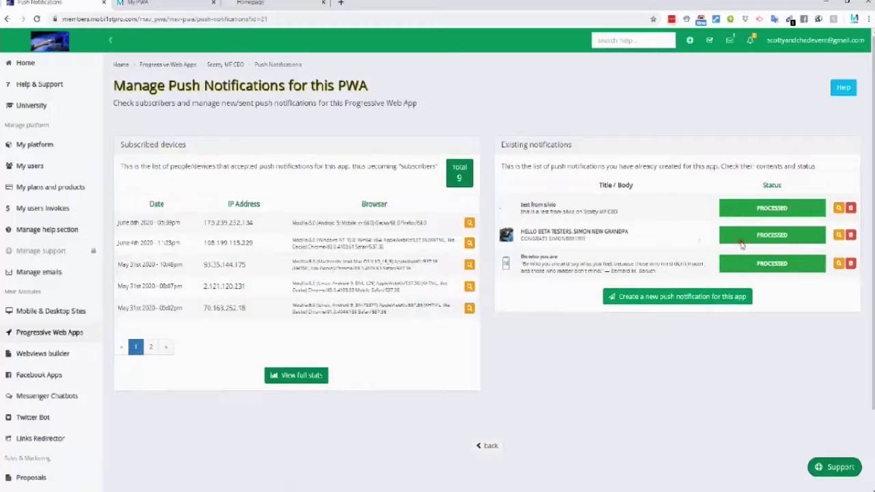
click(838, 235)
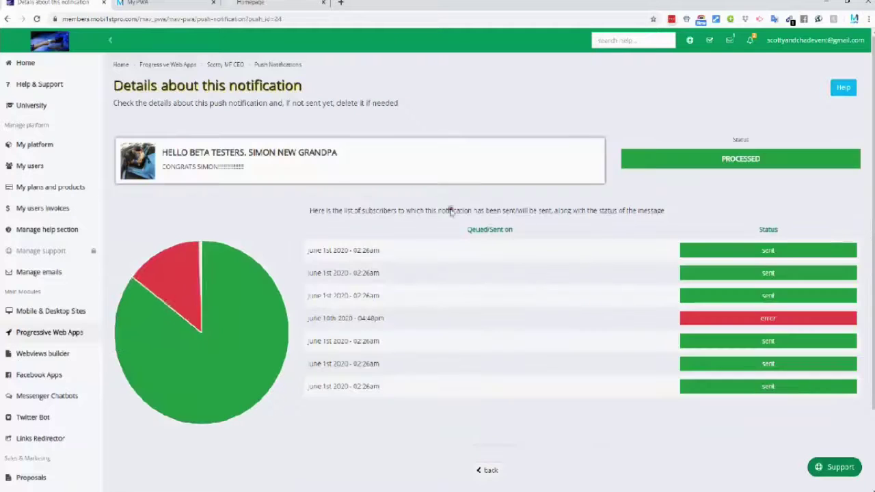
click(487, 472)
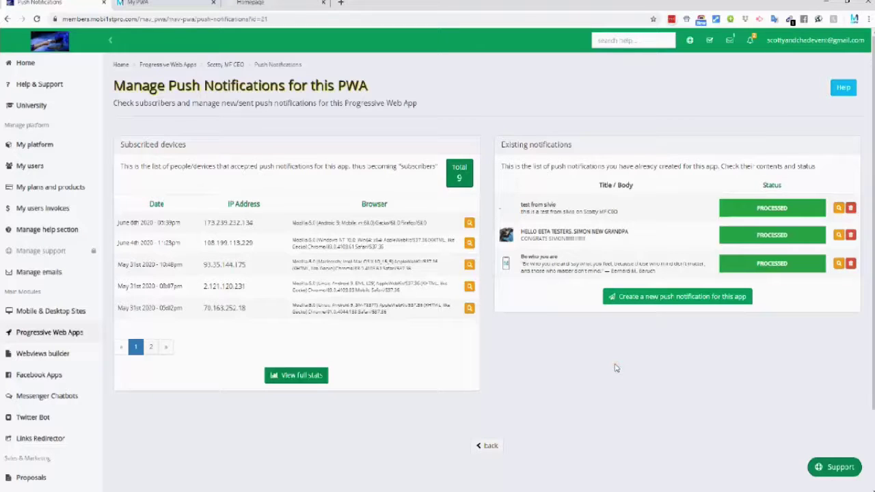
Step: Create a push notification titled as the owner's first push notification attempt, copying "The main content of the notification" from the hint text as its body
click(659, 299)
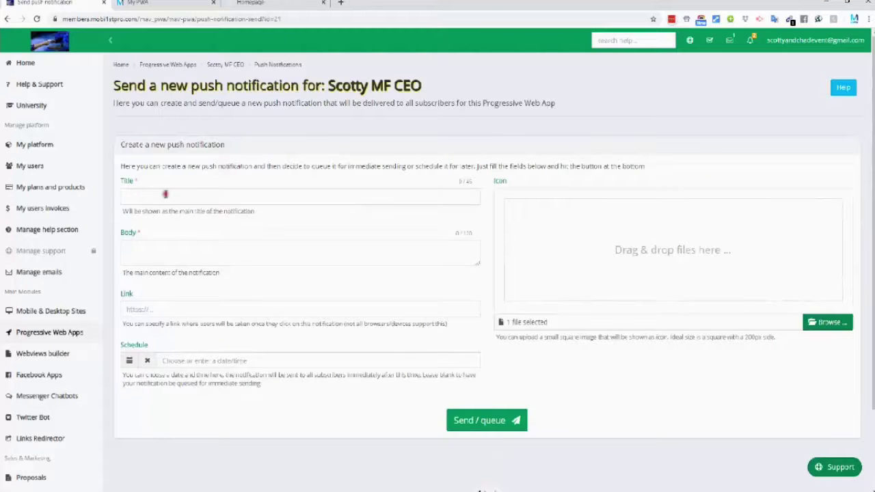
click(165, 194)
click(174, 219)
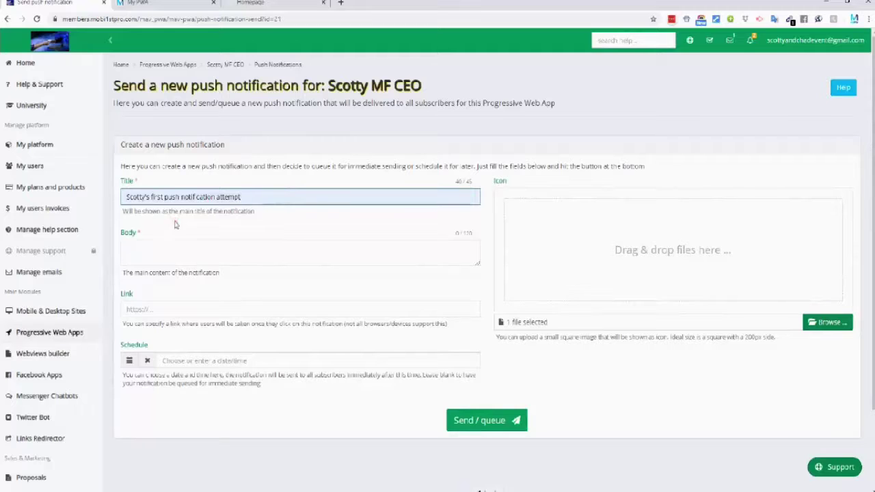
click(147, 251)
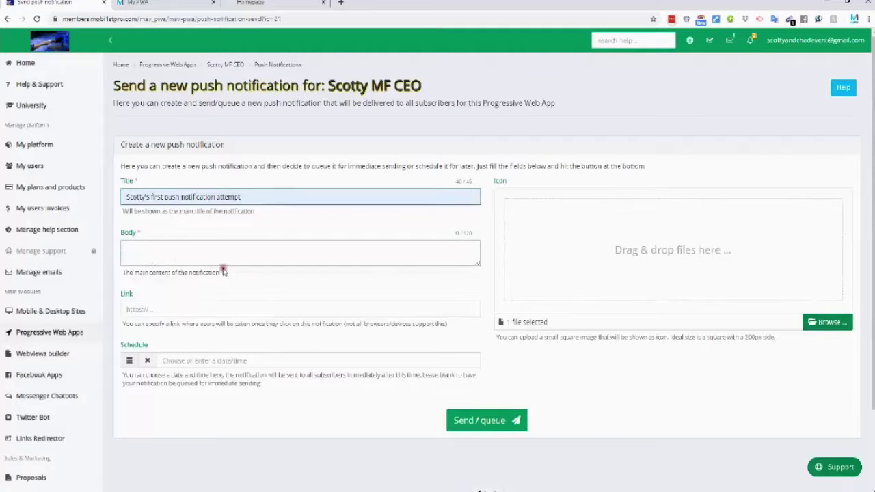
drag(223, 271, 123, 272)
key(ctrl+c)
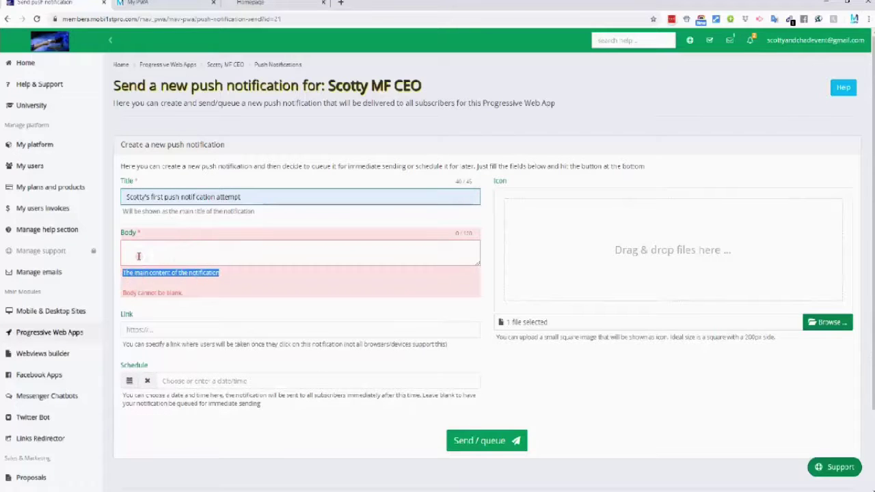
click(145, 247)
key(ctrl+v)
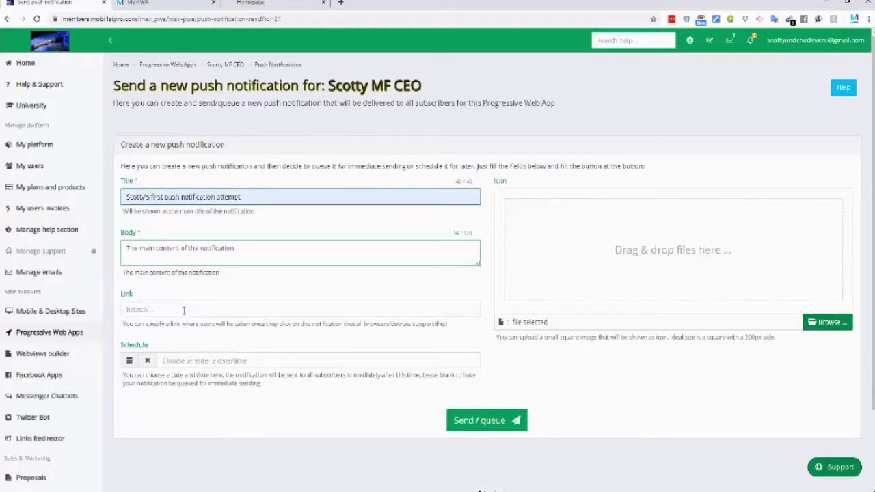
Step: Add the image 3.png from the MobiFirst Images folder as the new push notification's icon
click(825, 325)
drag(104, 68, 594, 249)
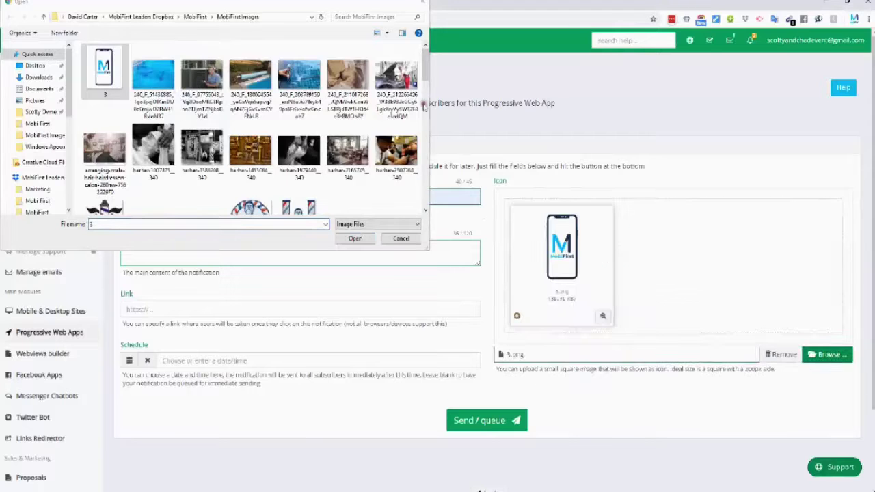
click(423, 7)
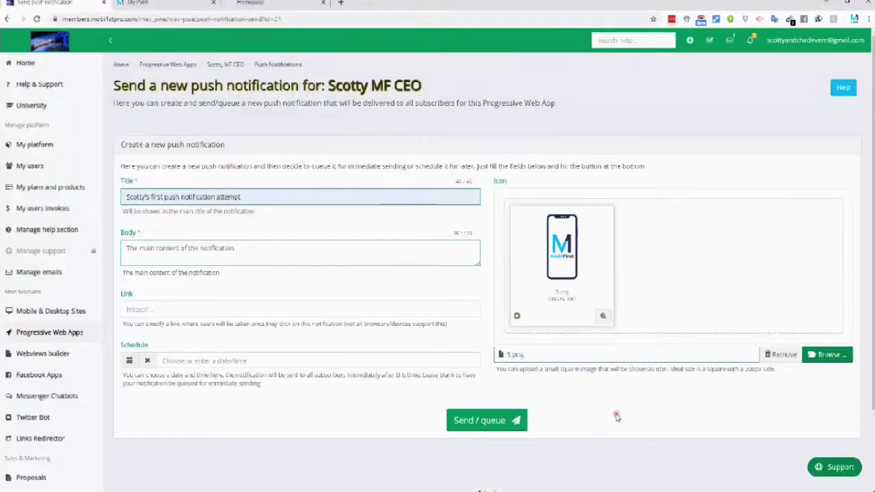
Step: Send the push notification to all subscribers, confirming with the word SEND
scroll(619, 417, down, 1)
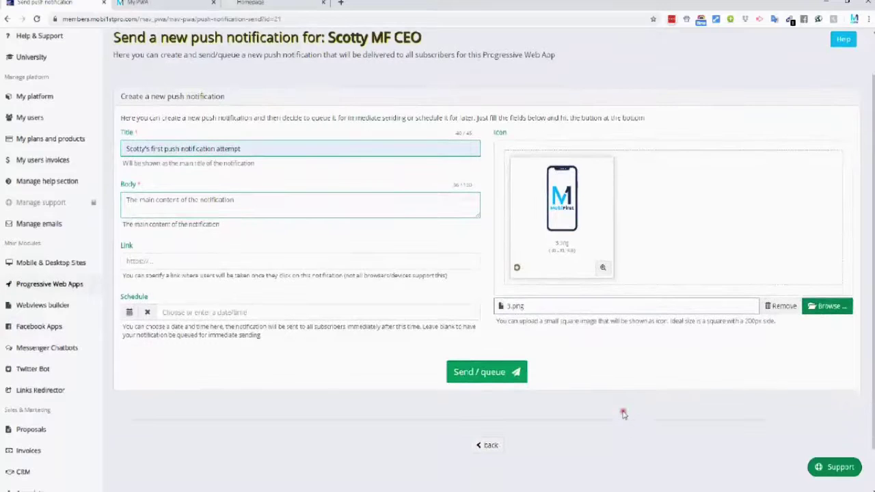
click(499, 375)
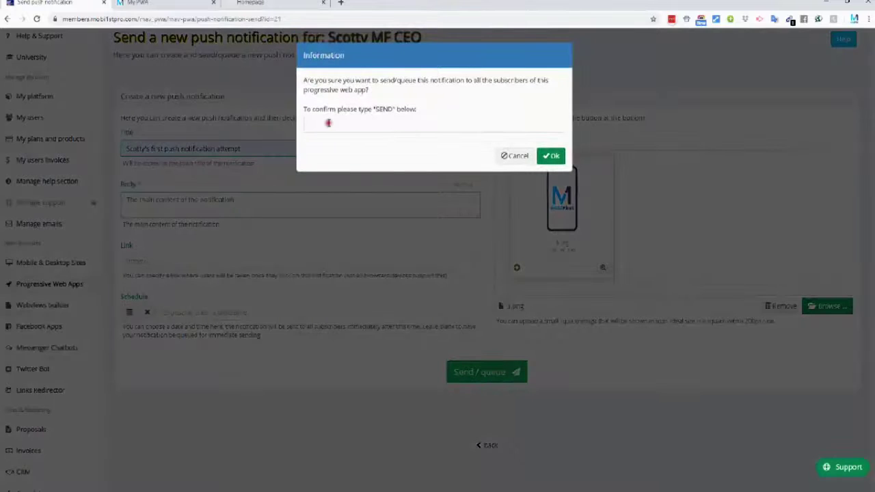
click(329, 123)
text(S)
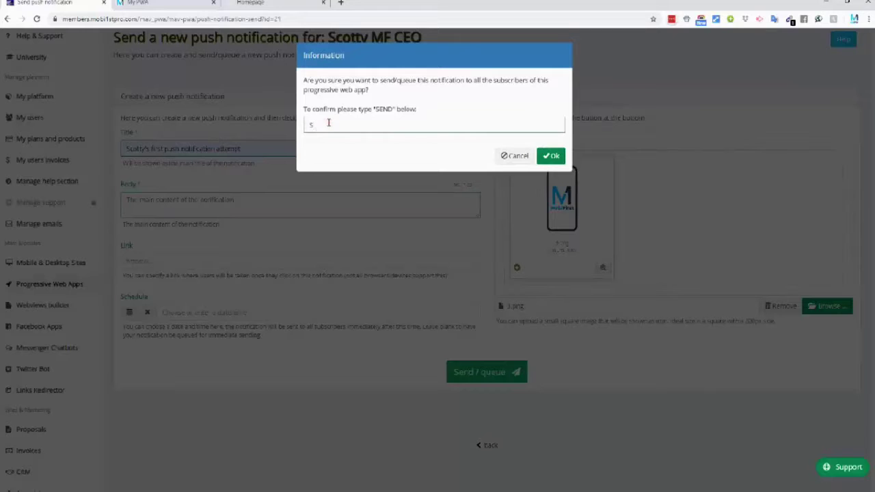
text(END)
click(551, 155)
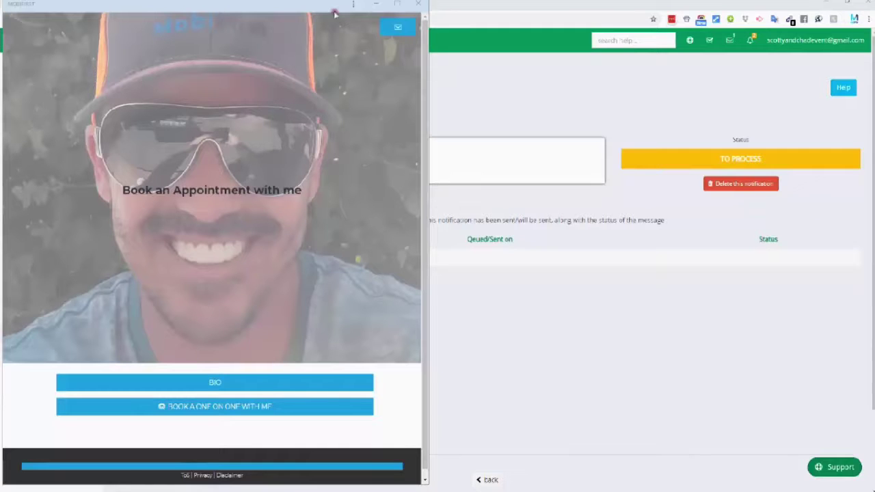
Step: In the CEO site's installed desktop app, look over the app options and the list of received push notifications
click(354, 4)
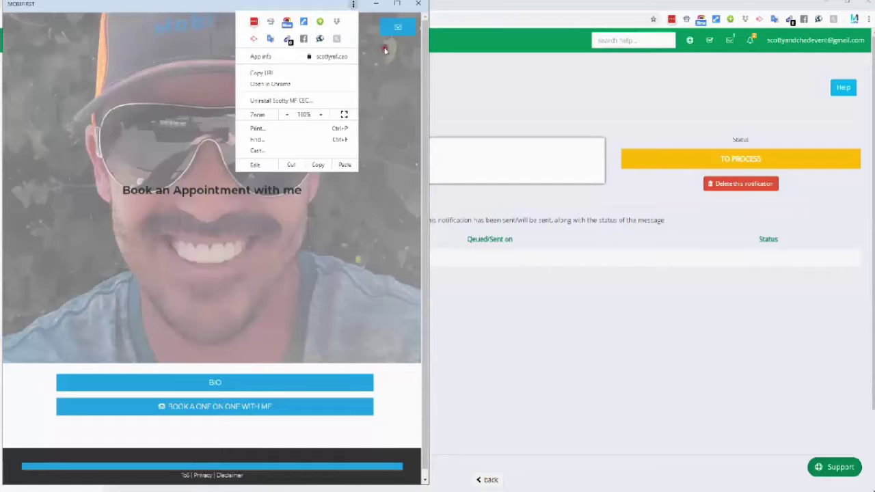
click(395, 30)
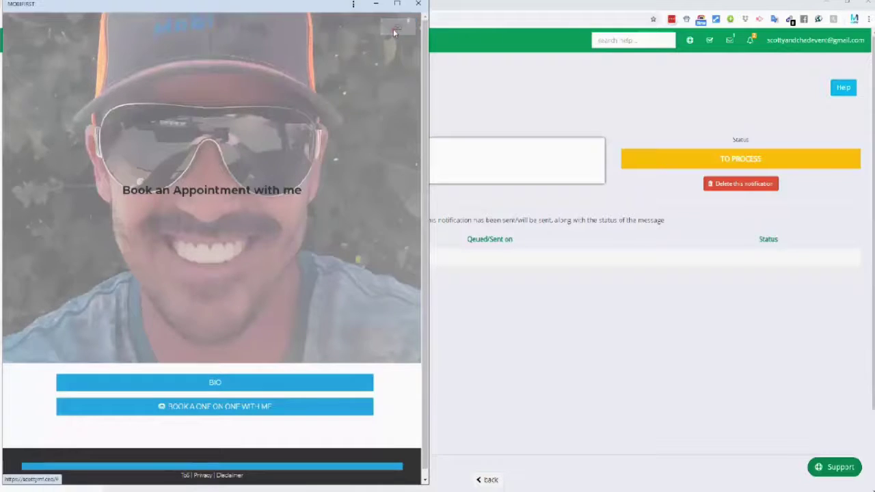
click(394, 32)
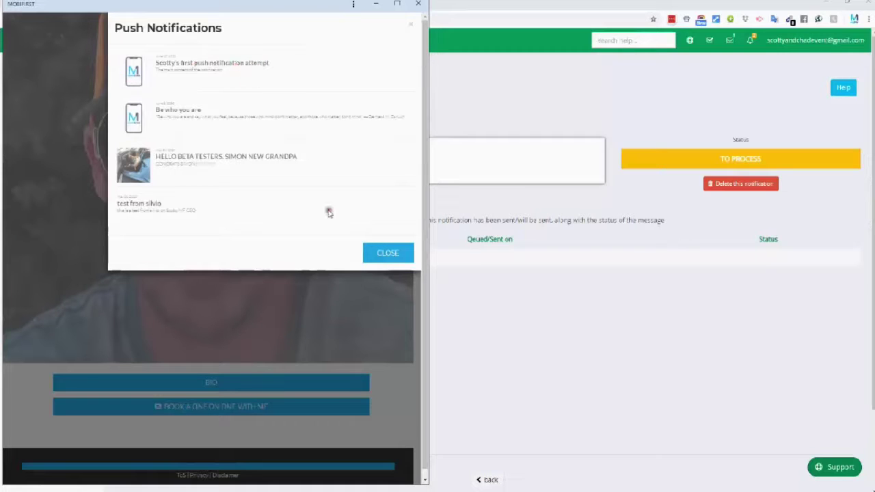
click(387, 253)
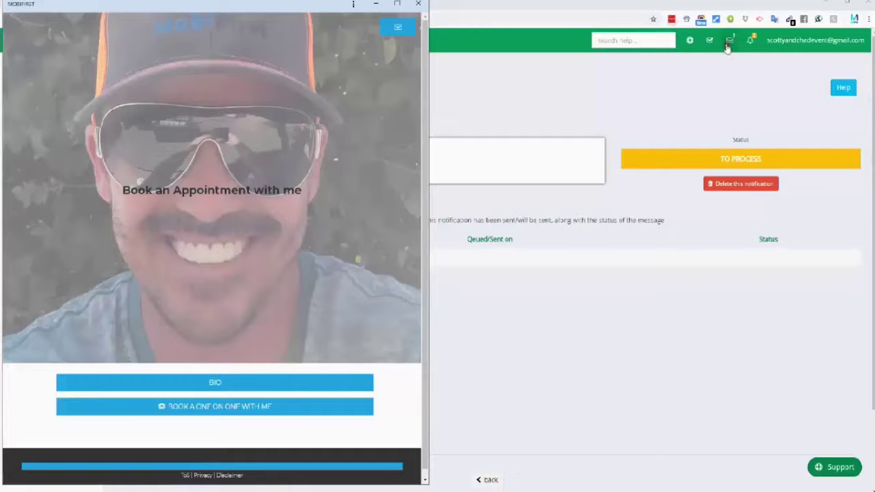
Step: Minimize the browser and the desktop app, and relaunch the CEO app from its desktop shortcut
click(826, 4)
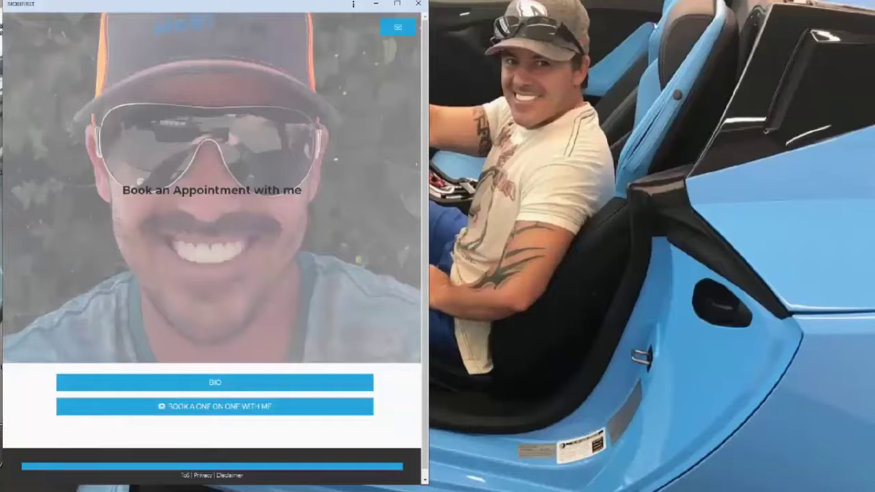
click(375, 4)
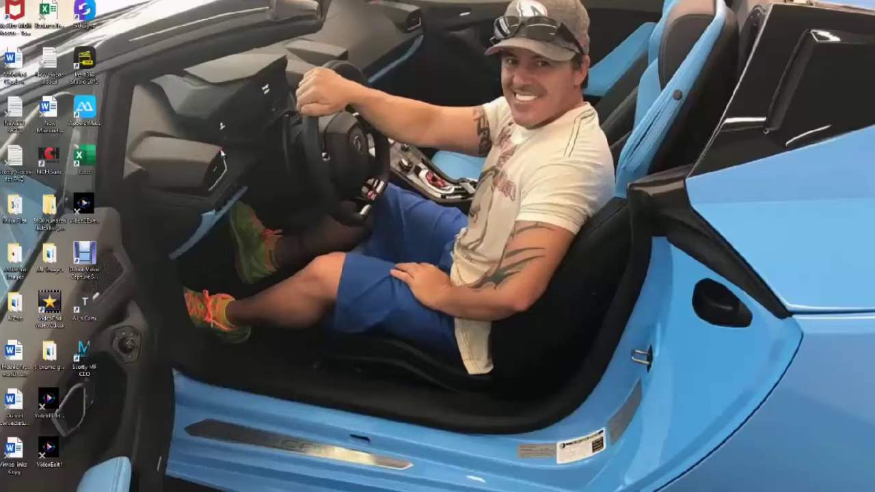
click(85, 355)
double_click(84, 355)
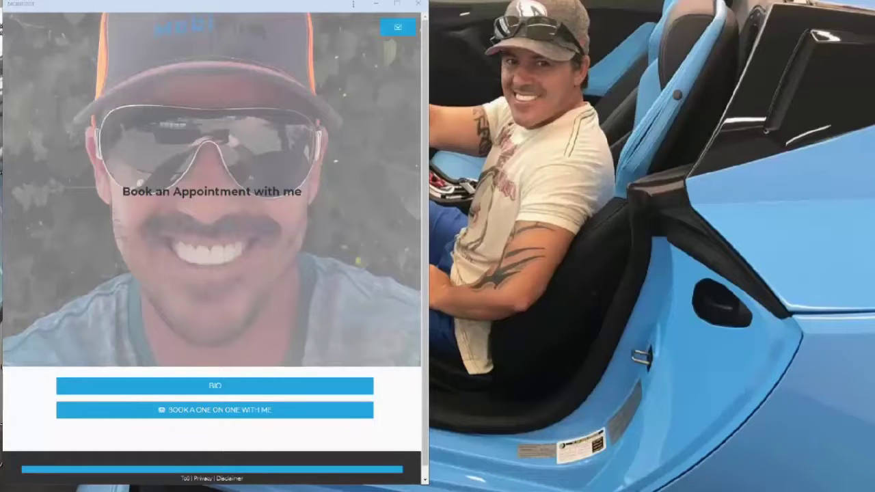
Step: Place the mirrored phone beside the desktop app, add the CEO app to the phone's home screen, and view its push notifications list there
drag(874, 81, 572, 13)
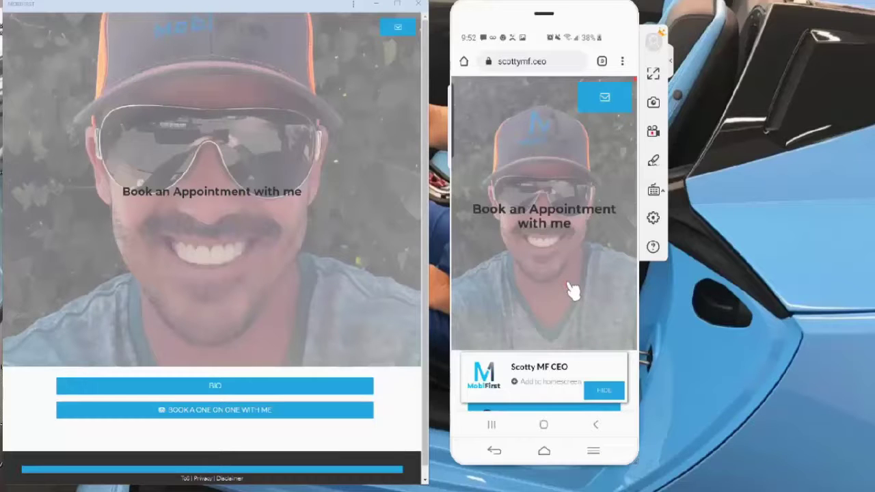
click(550, 378)
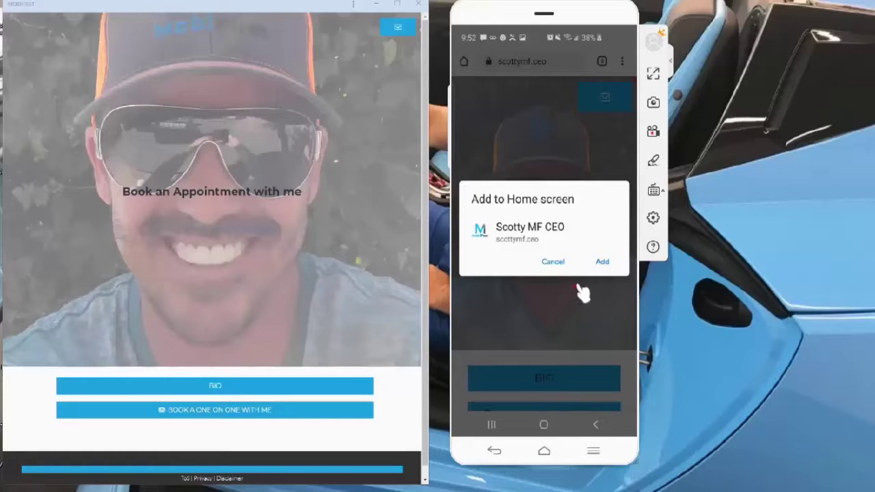
click(603, 263)
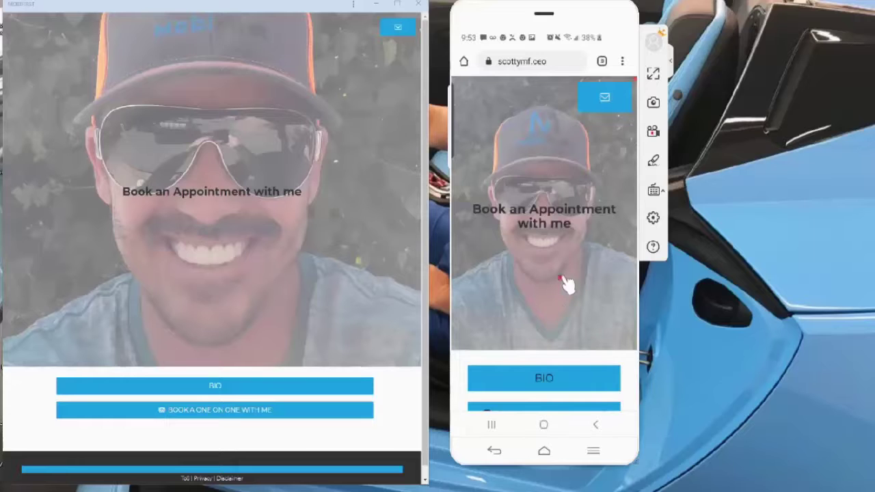
click(615, 104)
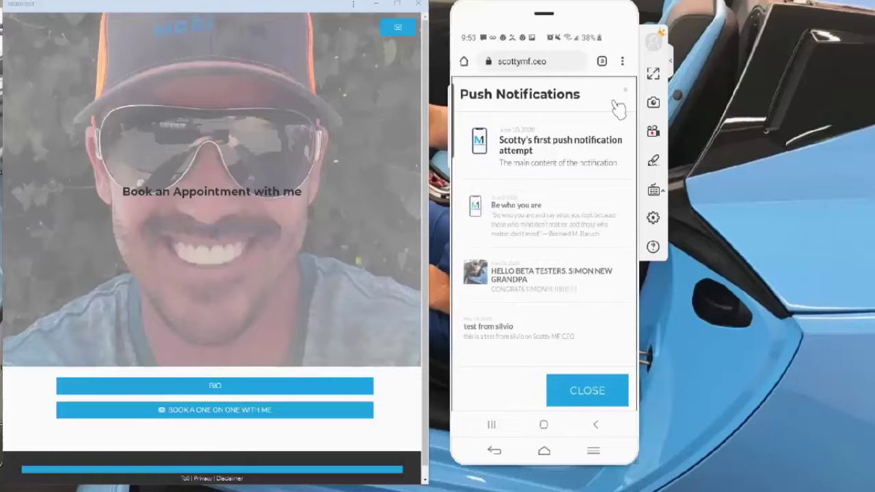
click(622, 90)
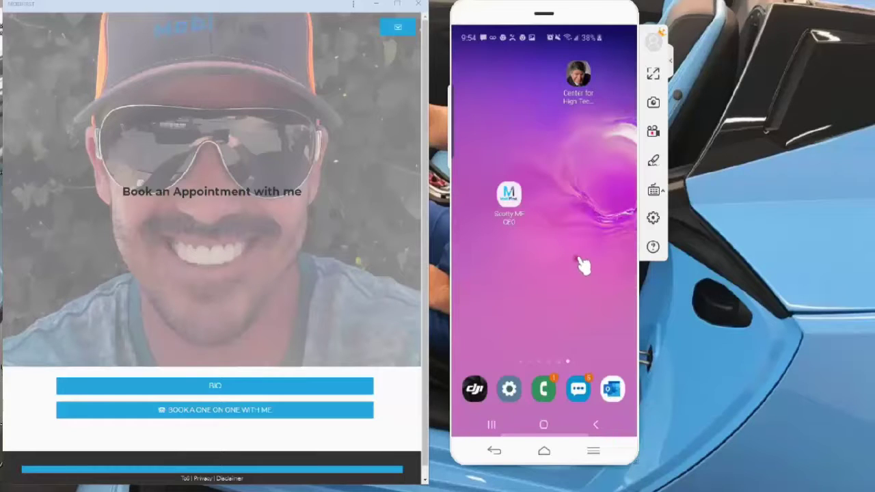
Step: Launch the CEO app from the phone's home screen, view it full screen, and return to the home screen
click(510, 205)
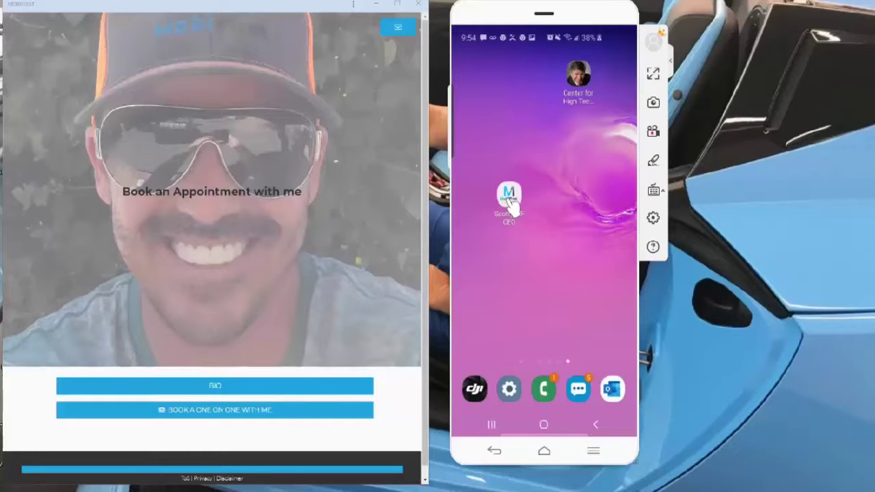
click(512, 199)
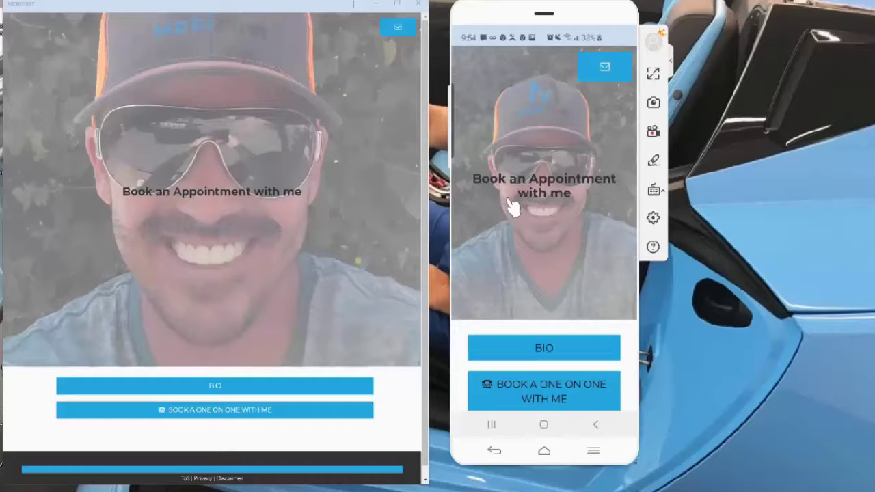
key(Home)
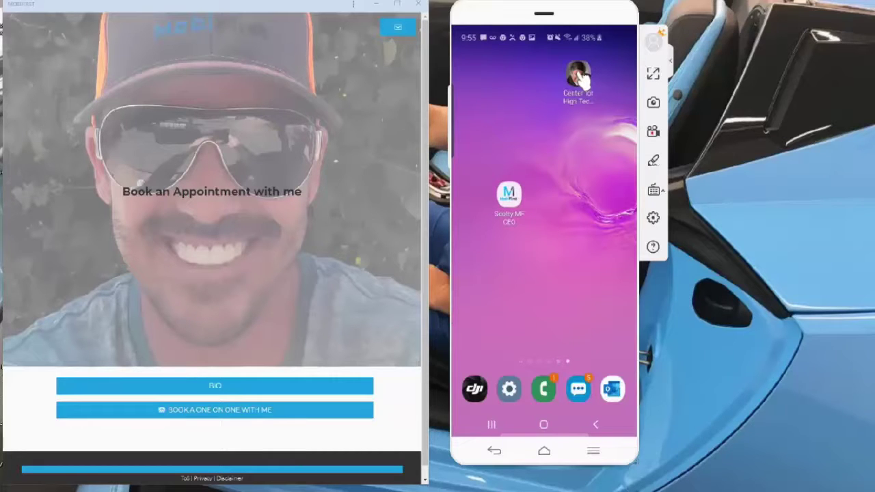
Step: Put the phone in airplane mode and go back through its home screen pages to the page containing the Venmo app
drag(579, 76, 581, 205)
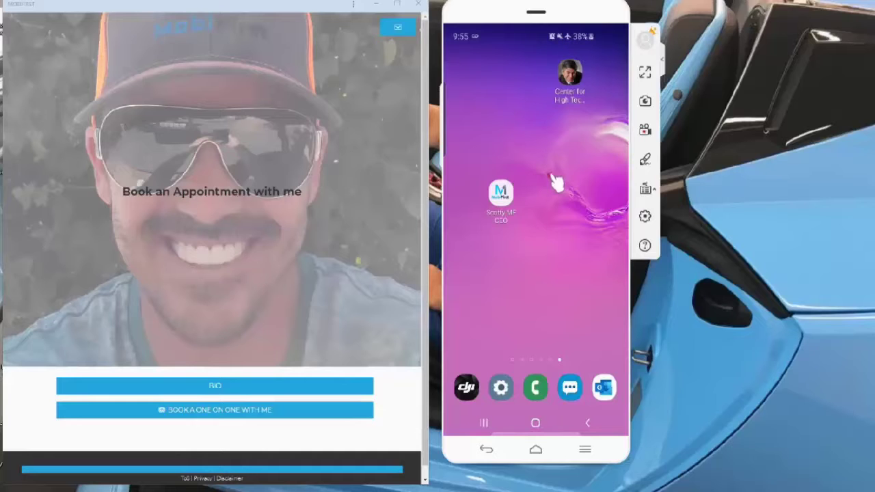
scroll(553, 207, up, 1)
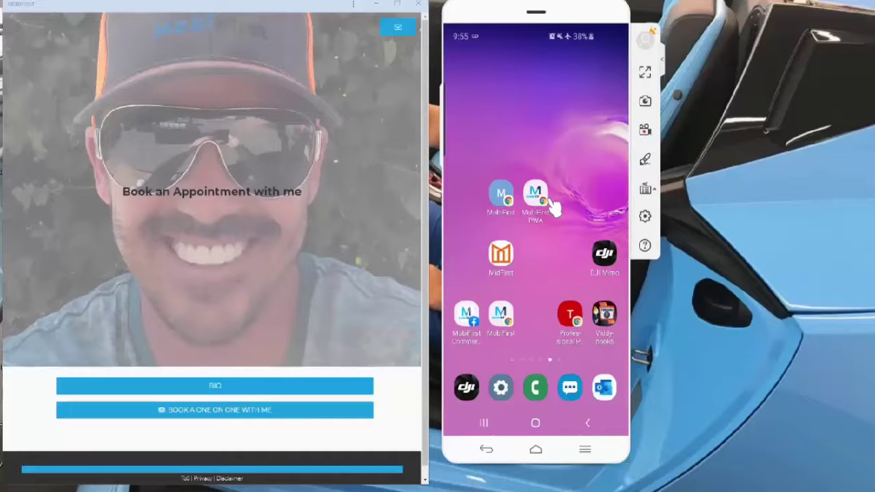
click(551, 204)
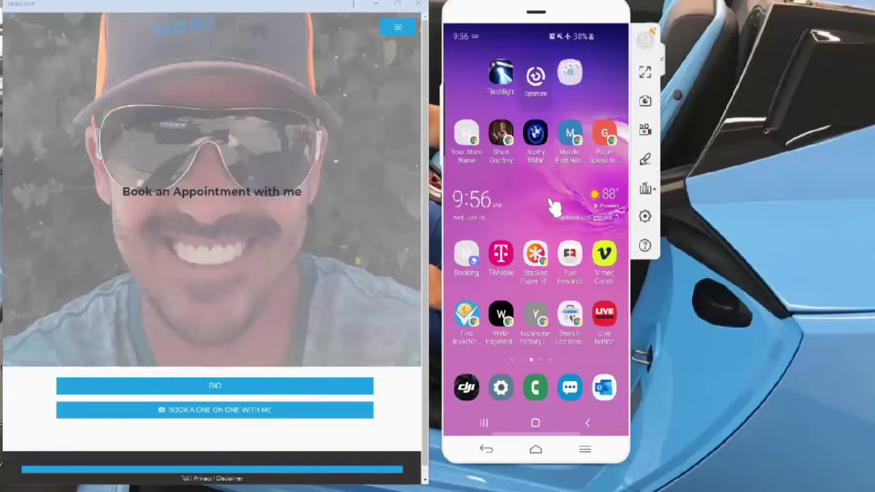
scroll(554, 206, up, 2)
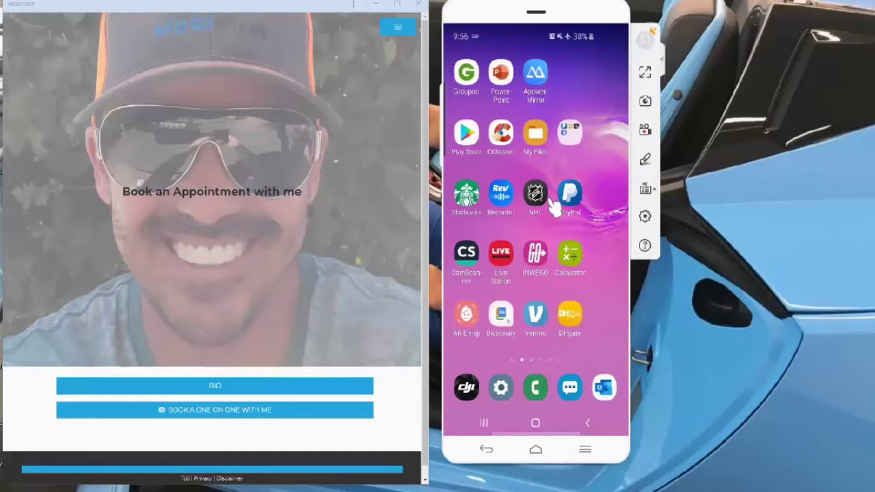
Step: Check how the Venmo app behaves offline on the phone, and return to the home screen pages holding the web app shortcuts
click(555, 203)
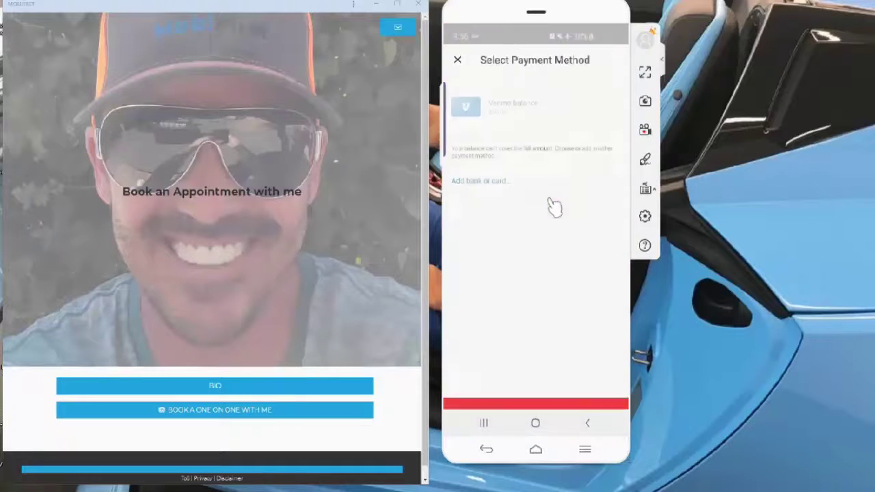
right_click(554, 207)
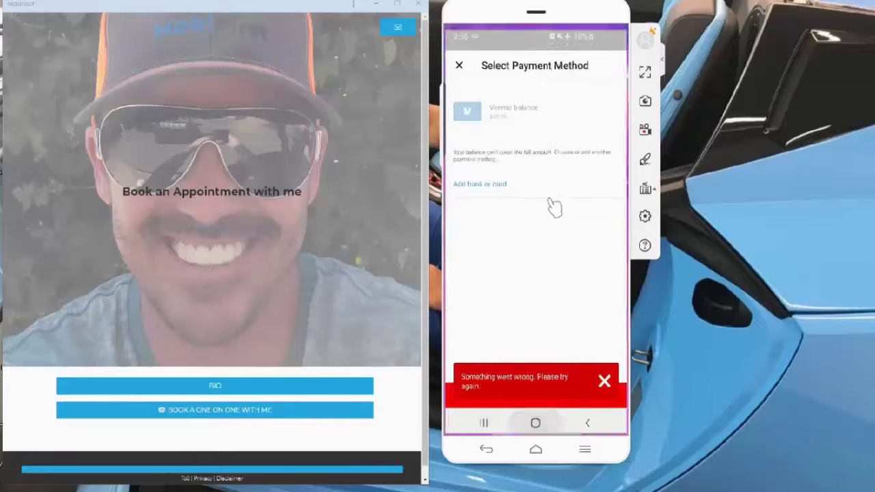
scroll(554, 206, down, 3)
scroll(554, 206, down, 3)
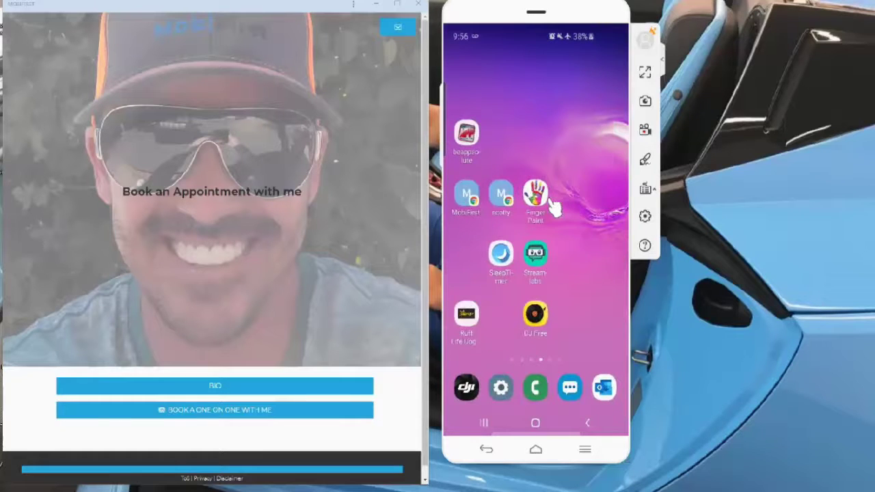